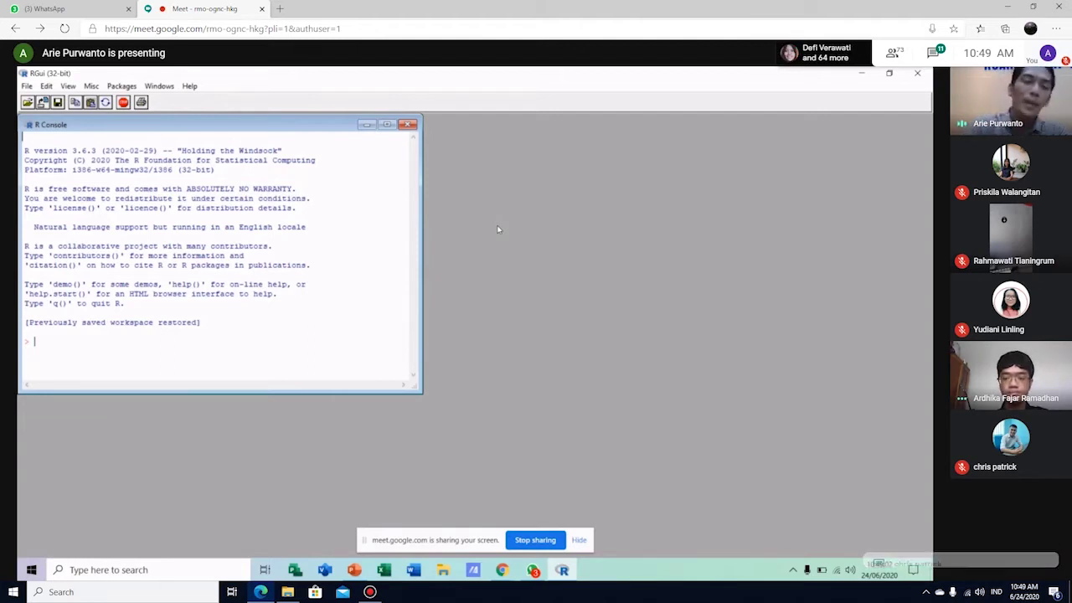
- Load the Rcmdr package in the R session and wait for the R Commander window
click(122, 87)
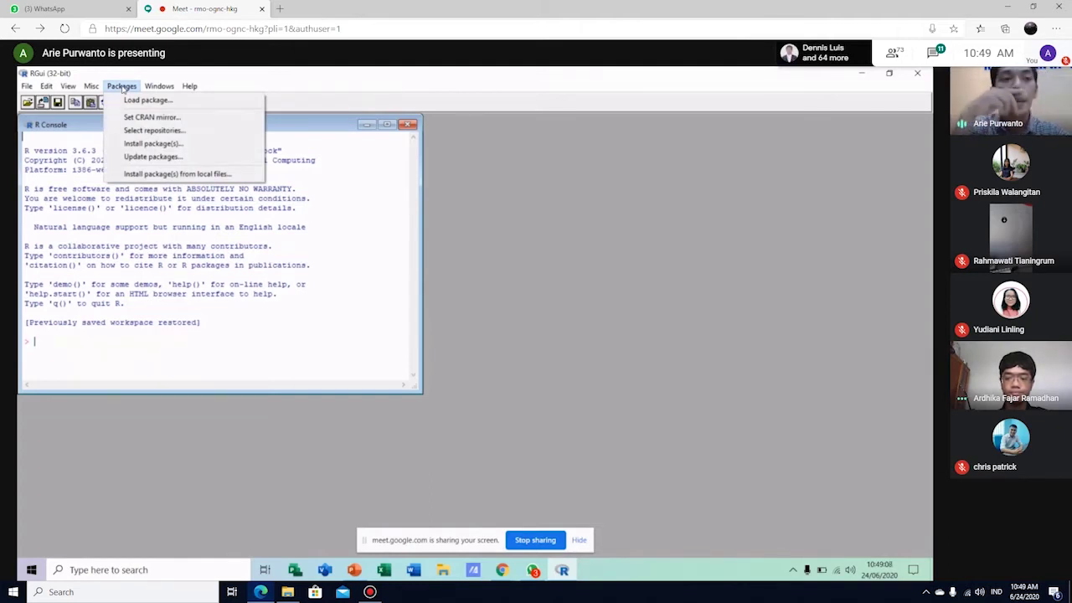
click(147, 351)
click(121, 87)
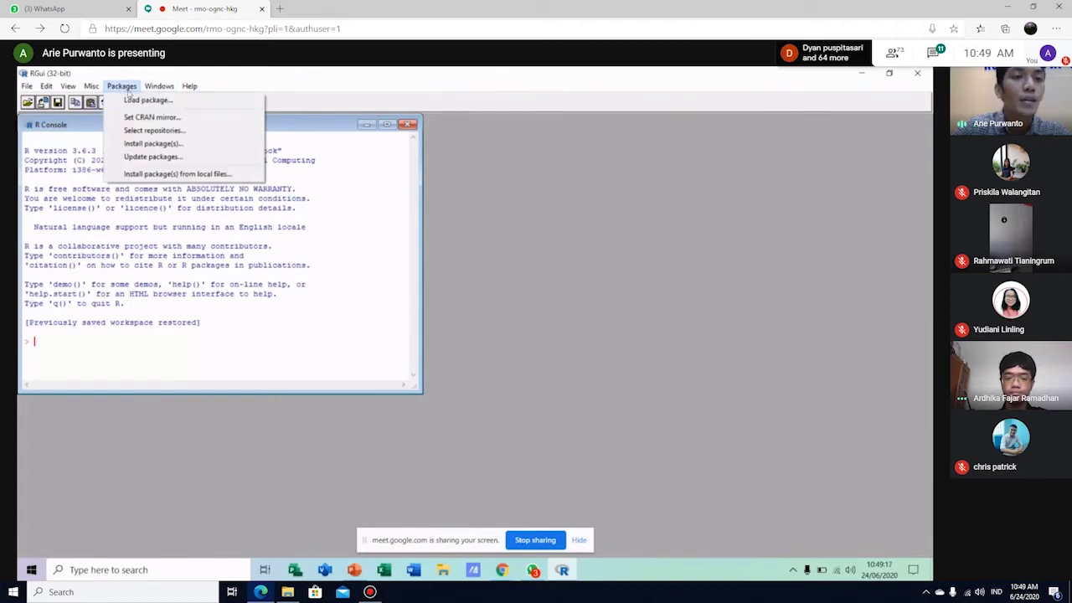
click(133, 101)
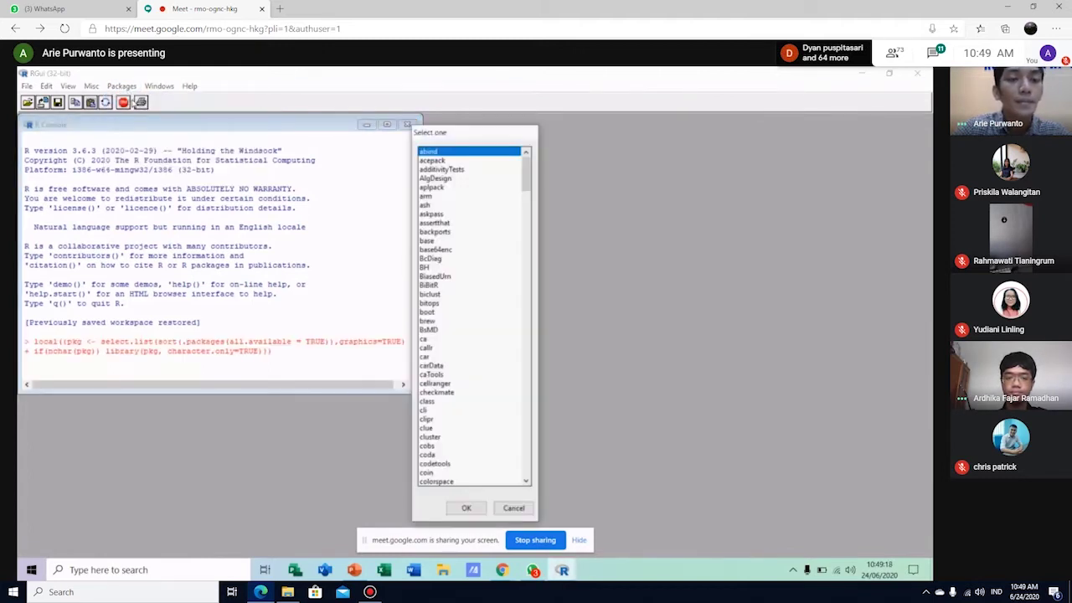
drag(527, 172, 526, 355)
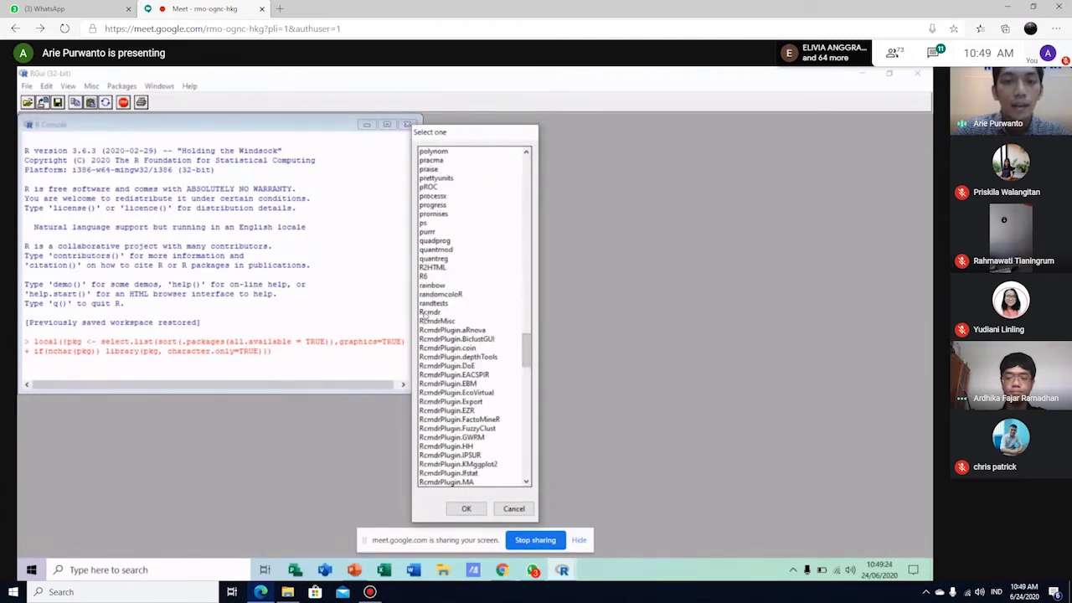
click(424, 313)
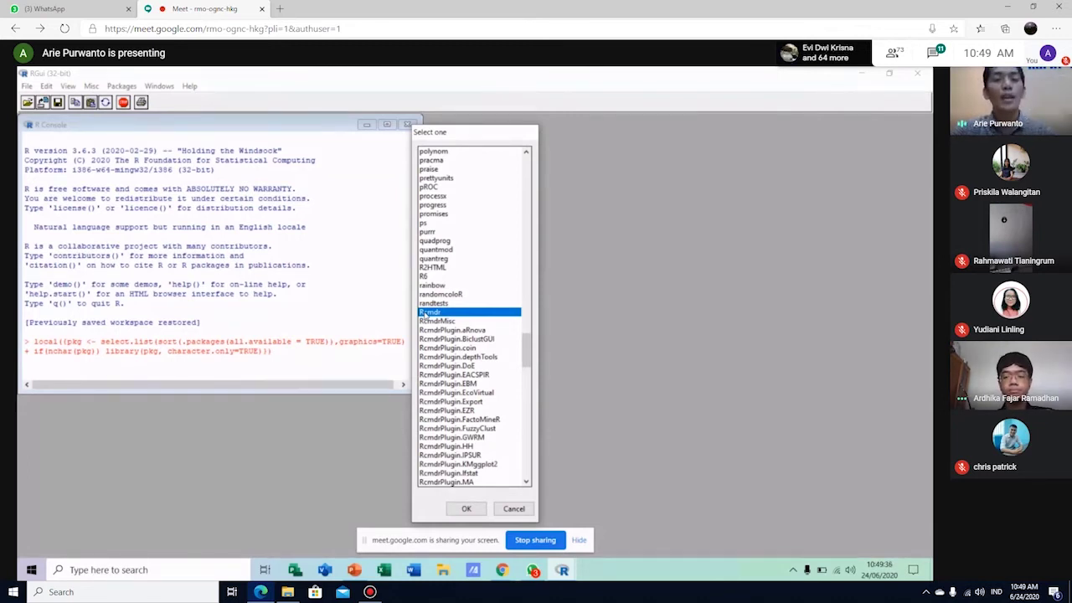
click(467, 511)
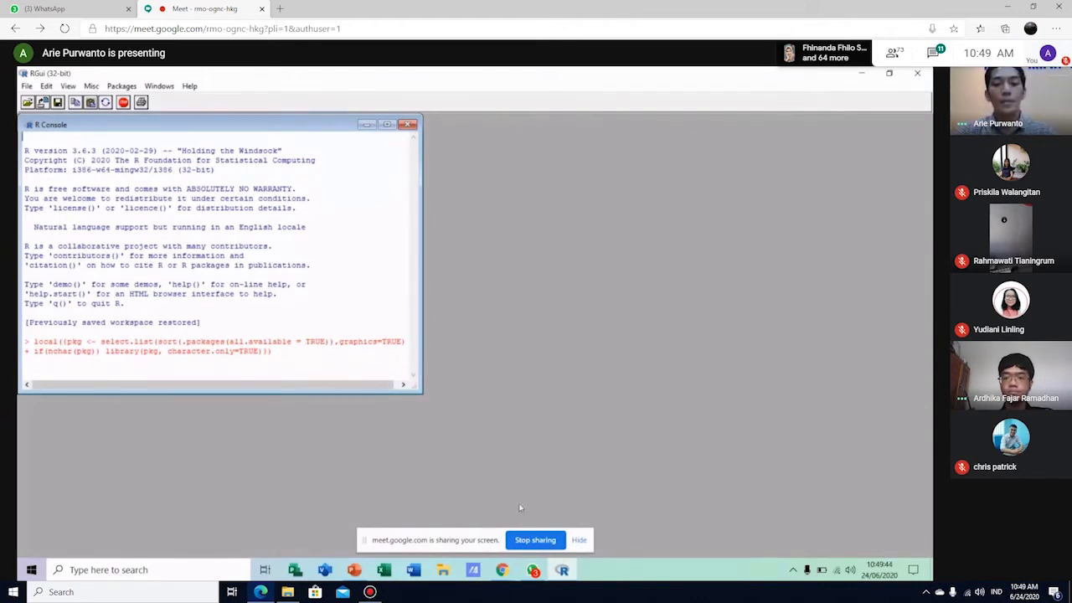
mouse_move(561, 570)
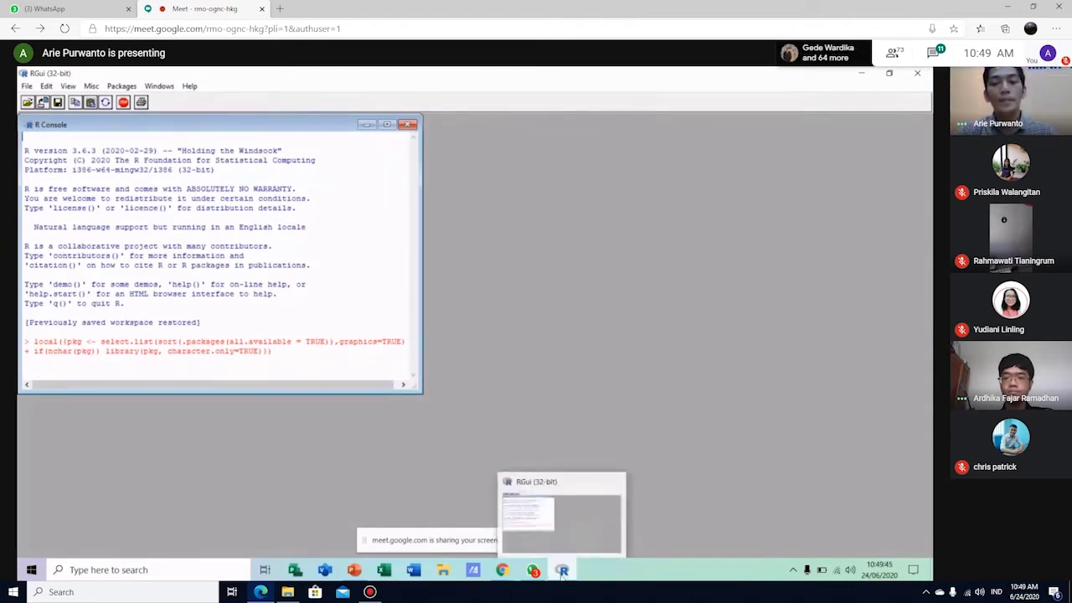
click(575, 524)
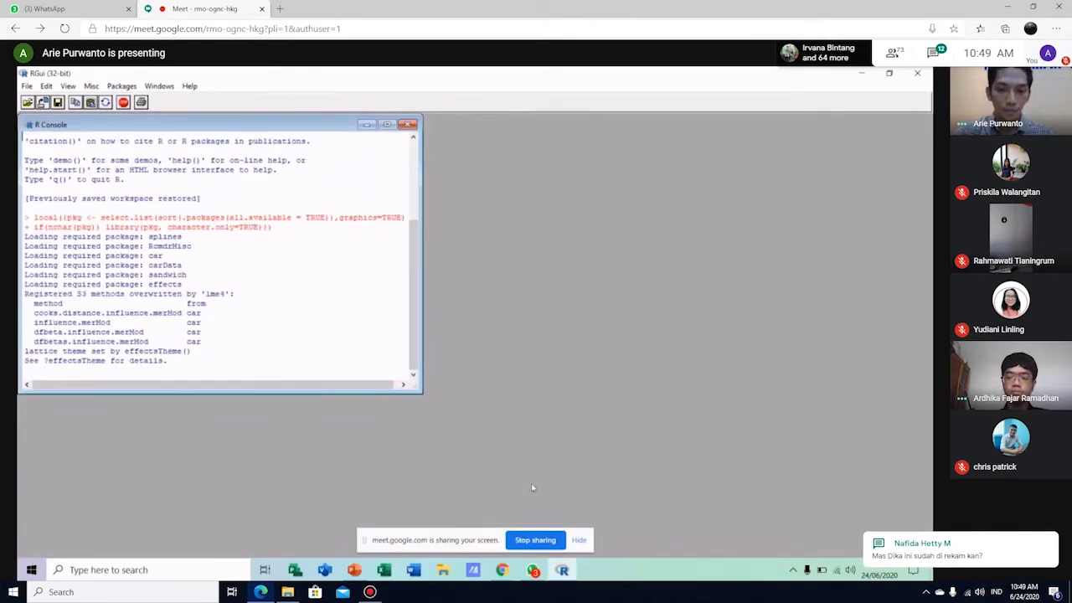
mouse_move(568, 572)
click(563, 520)
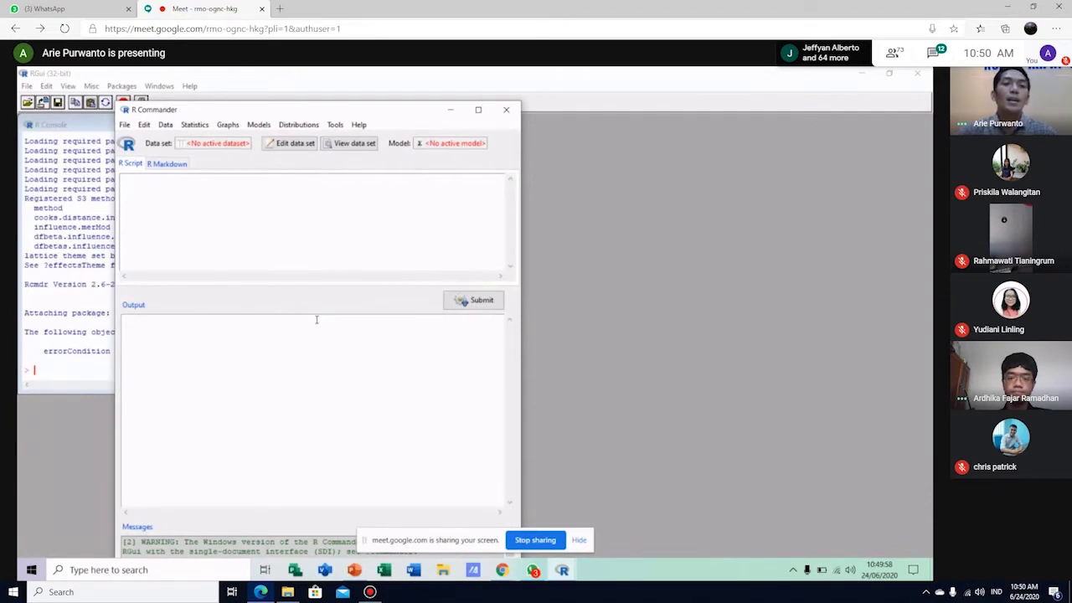
drag(262, 111, 262, 79)
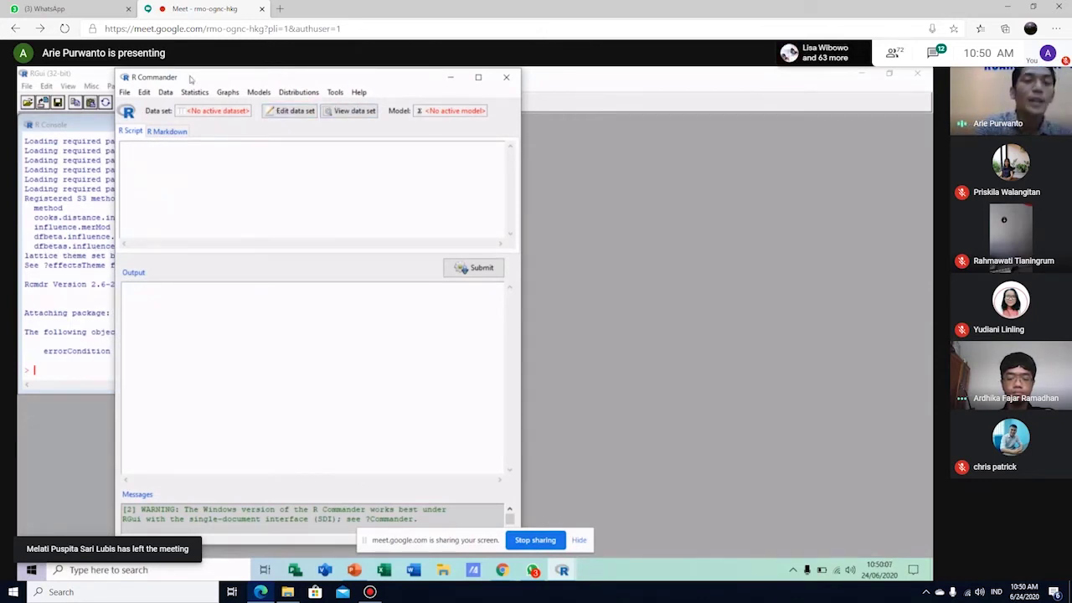
click(124, 92)
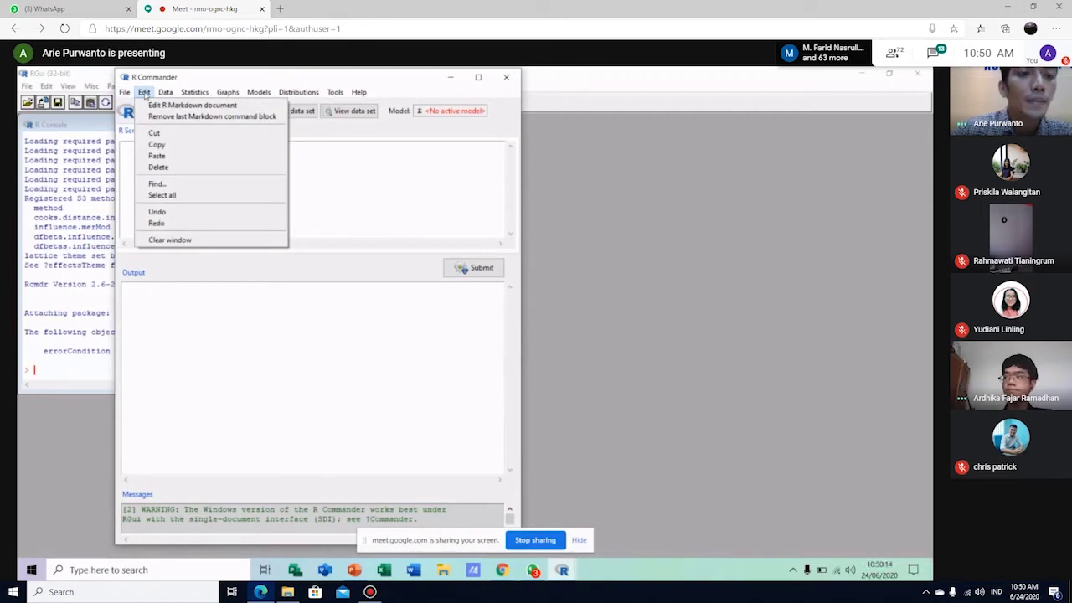
mouse_move(166, 94)
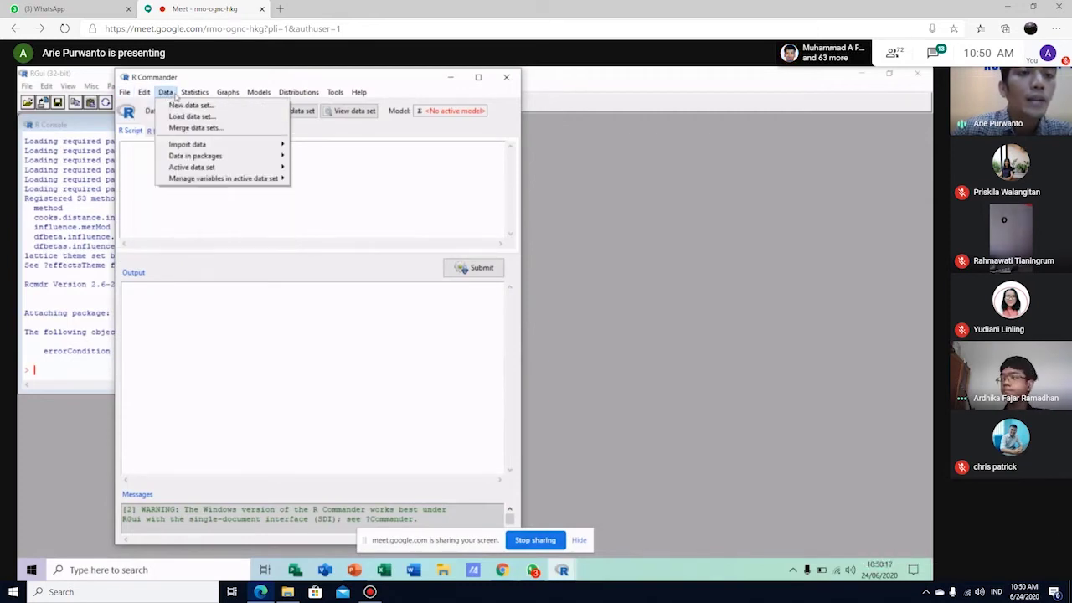
mouse_move(247, 98)
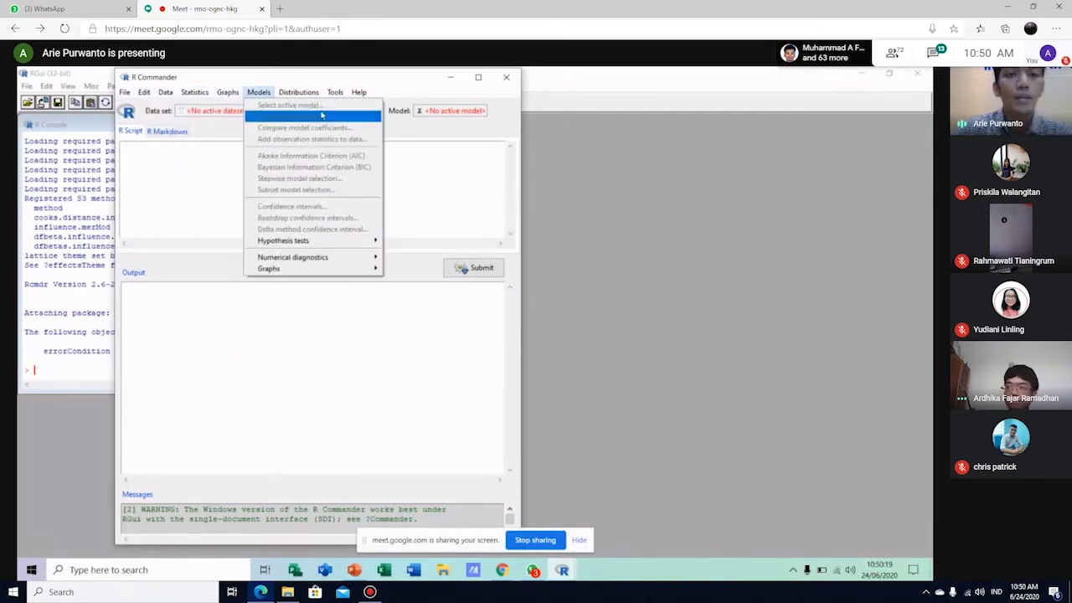
mouse_move(362, 94)
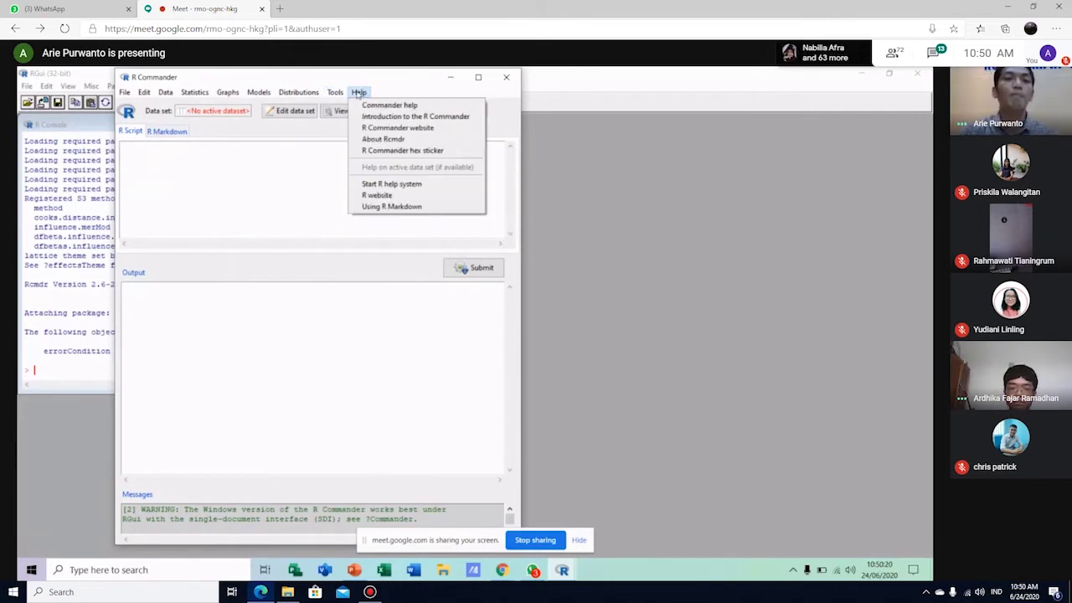
click(143, 169)
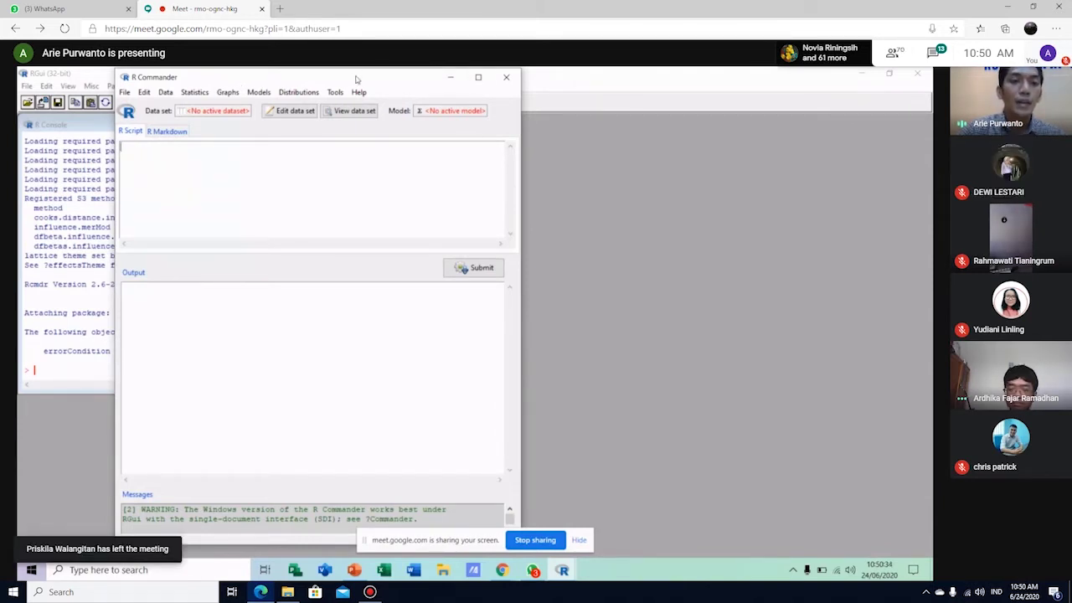
- Place the R Commander window beside the R Console and bring it back to the front
drag(355, 79, 706, 71)
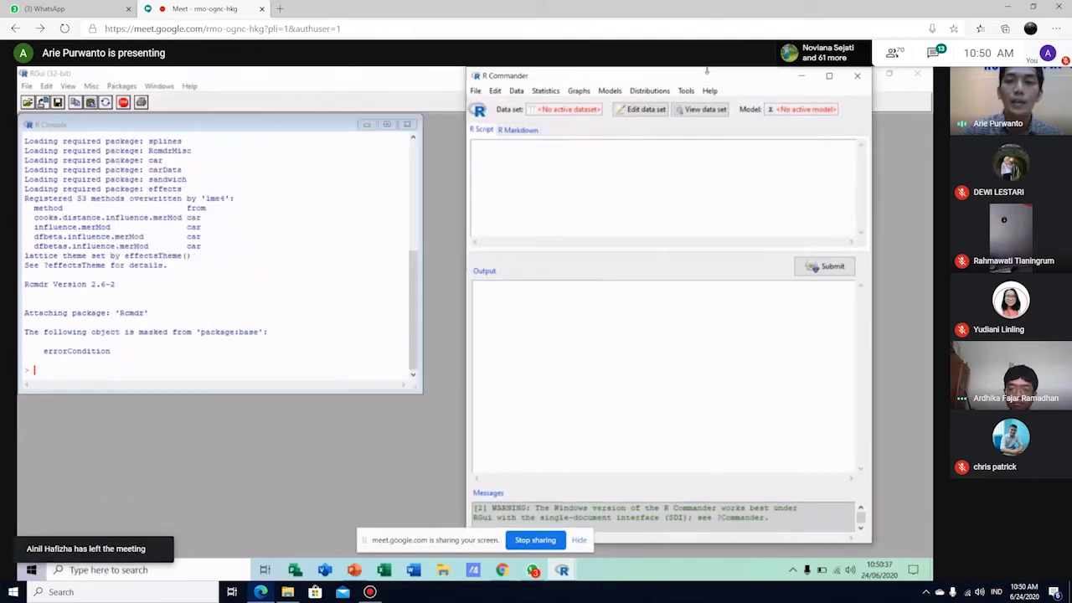
click(285, 180)
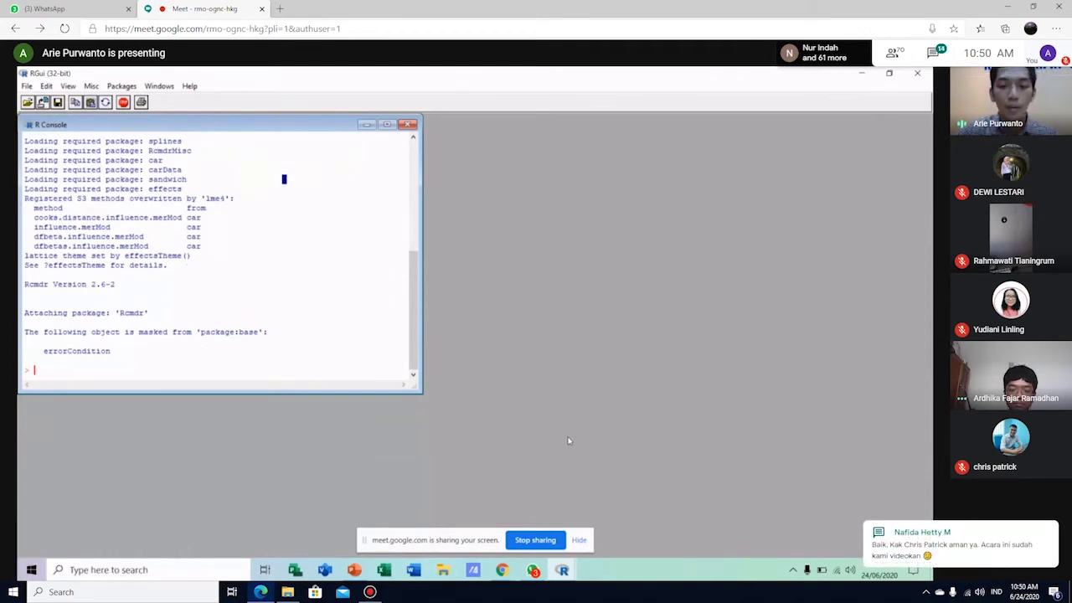
mouse_move(507, 576)
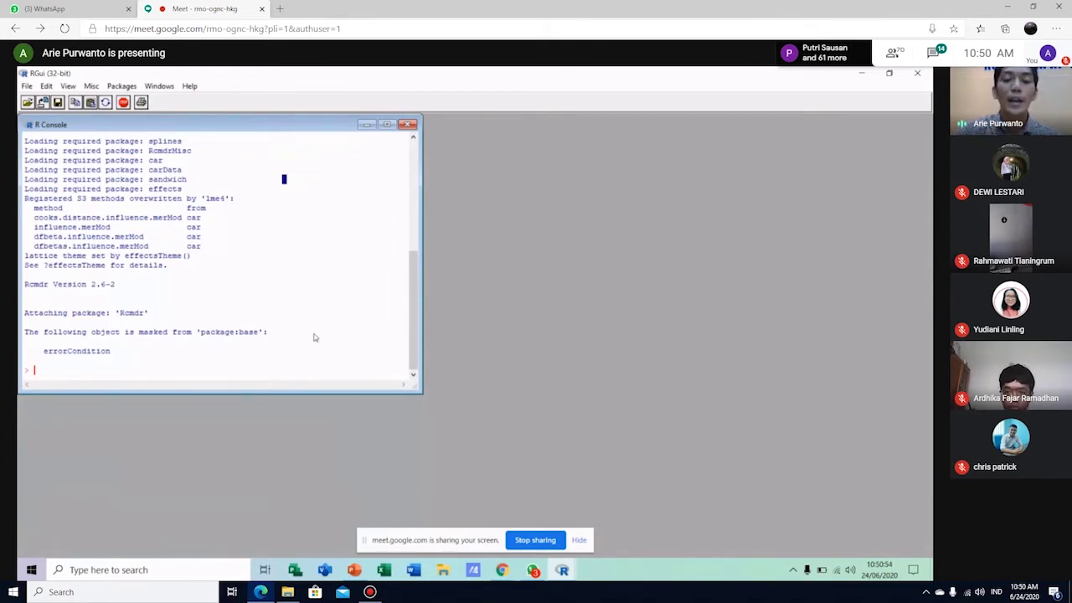
mouse_move(562, 570)
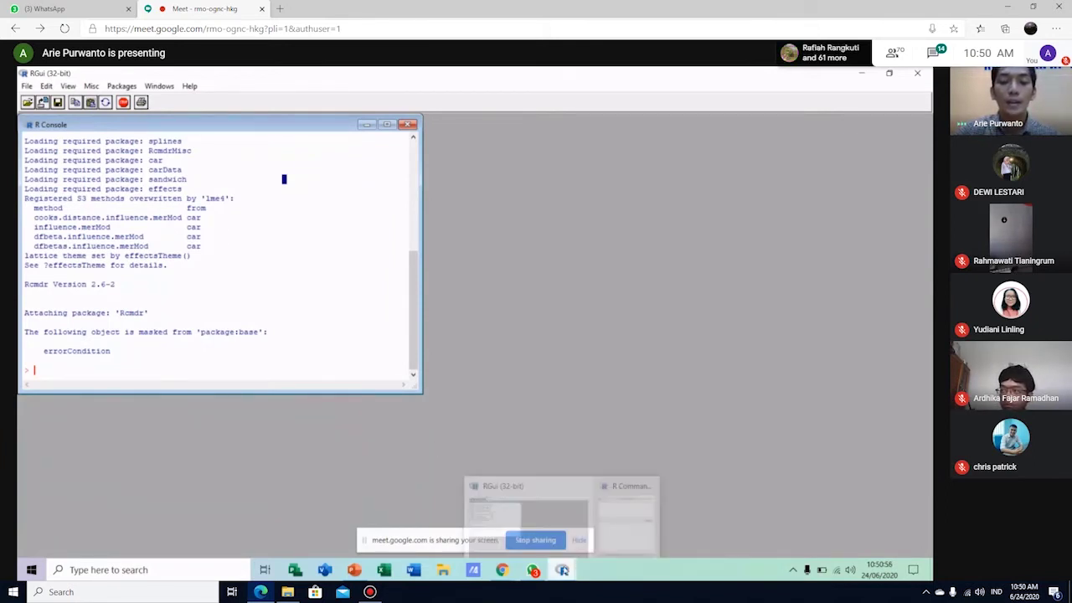
click(622, 517)
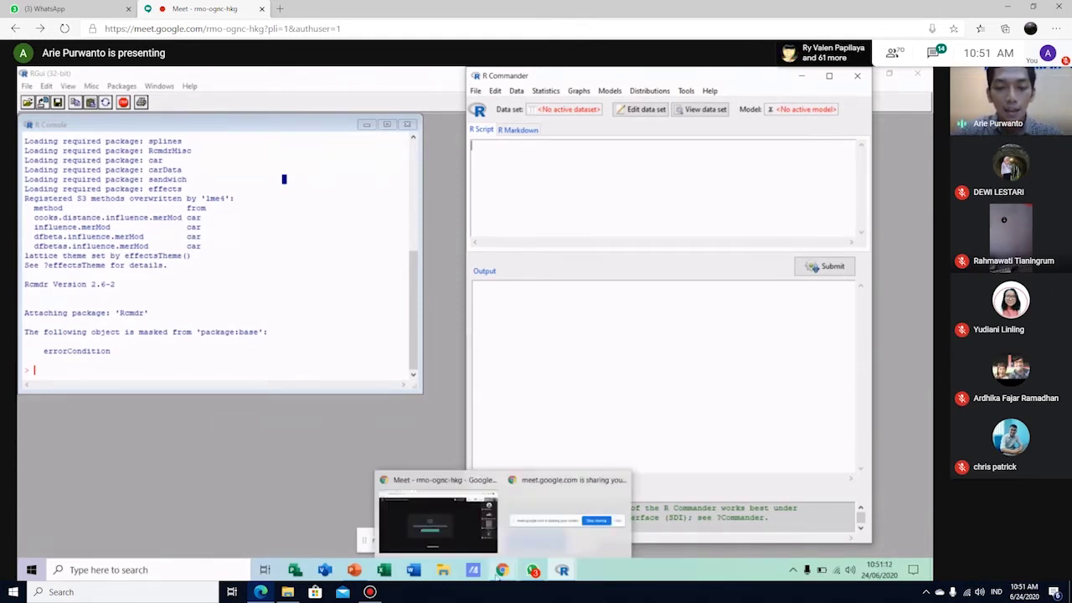
click(354, 572)
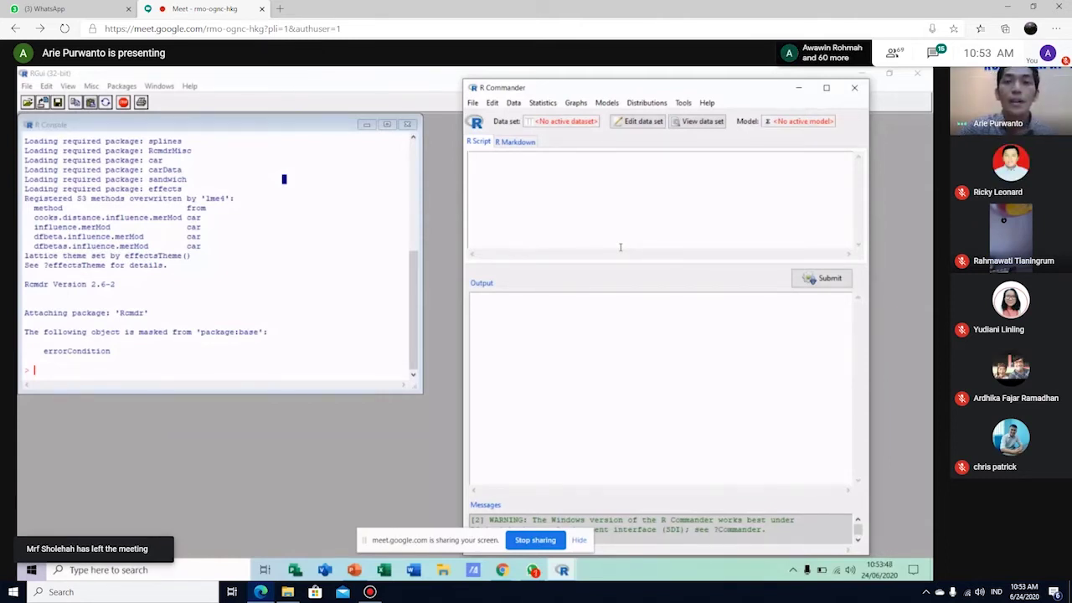
- Start a data import from an Excel file in R Commander and name the data set ws
click(514, 103)
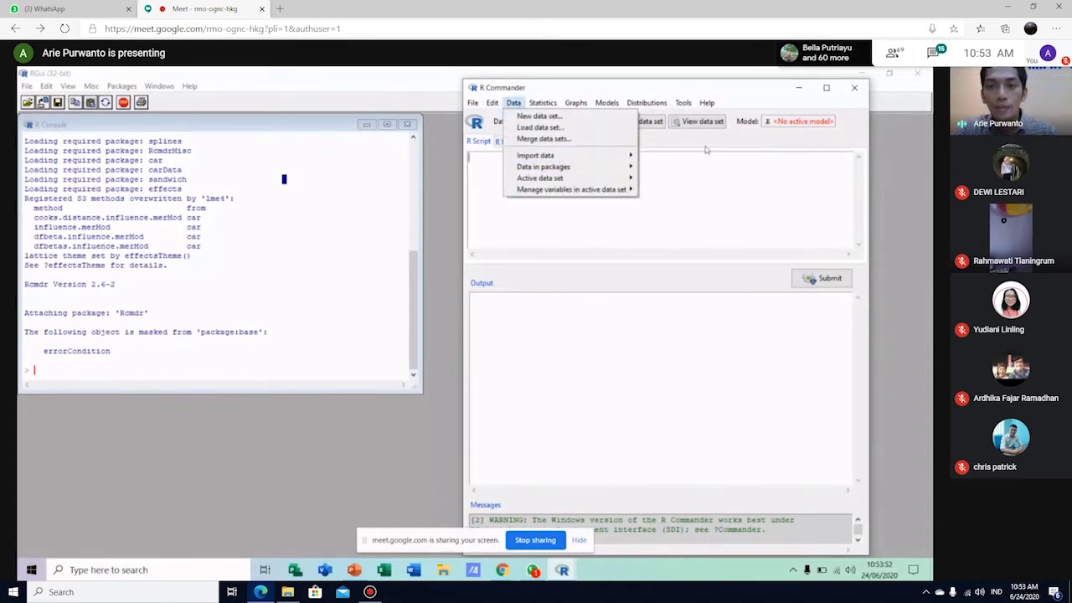
mouse_move(620, 155)
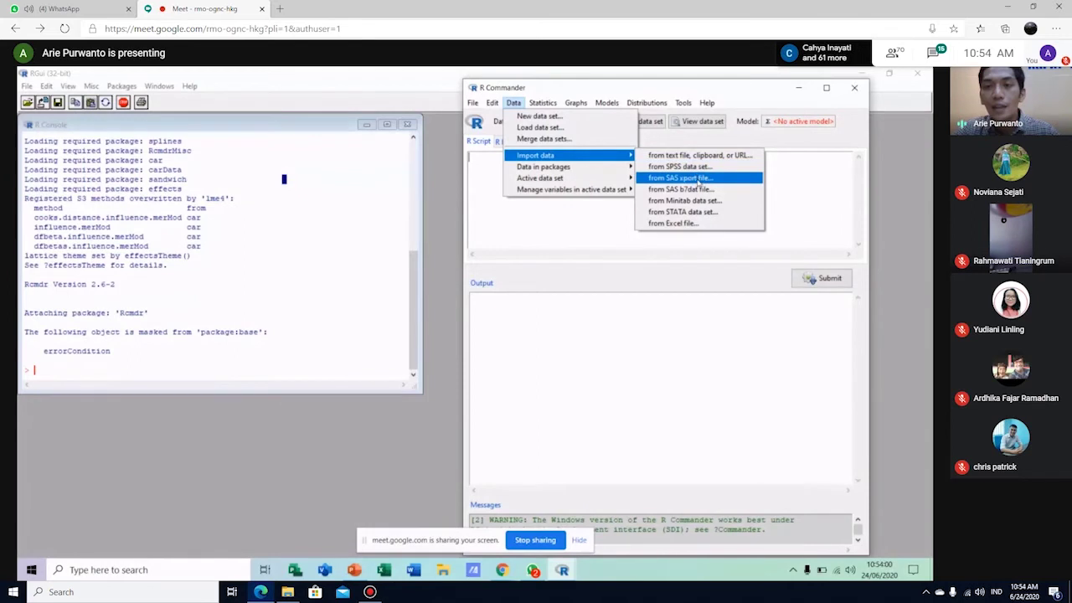
click(705, 222)
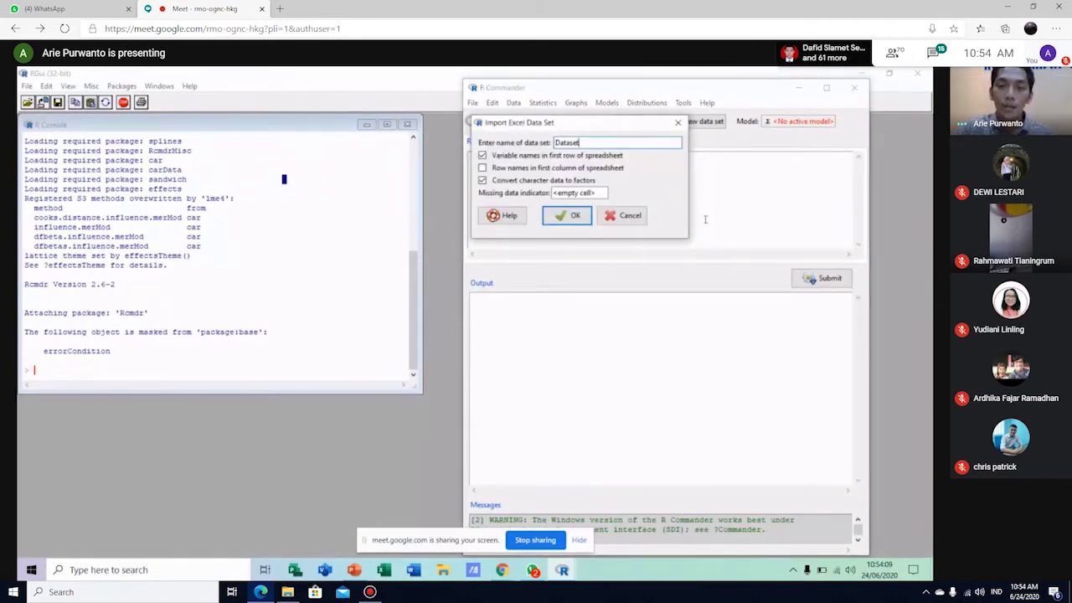
key(BackSpace)
key(BackSpace)
key(BackSpace)
key(BackSpace)
key(BackSpace)
key(BackSpace)
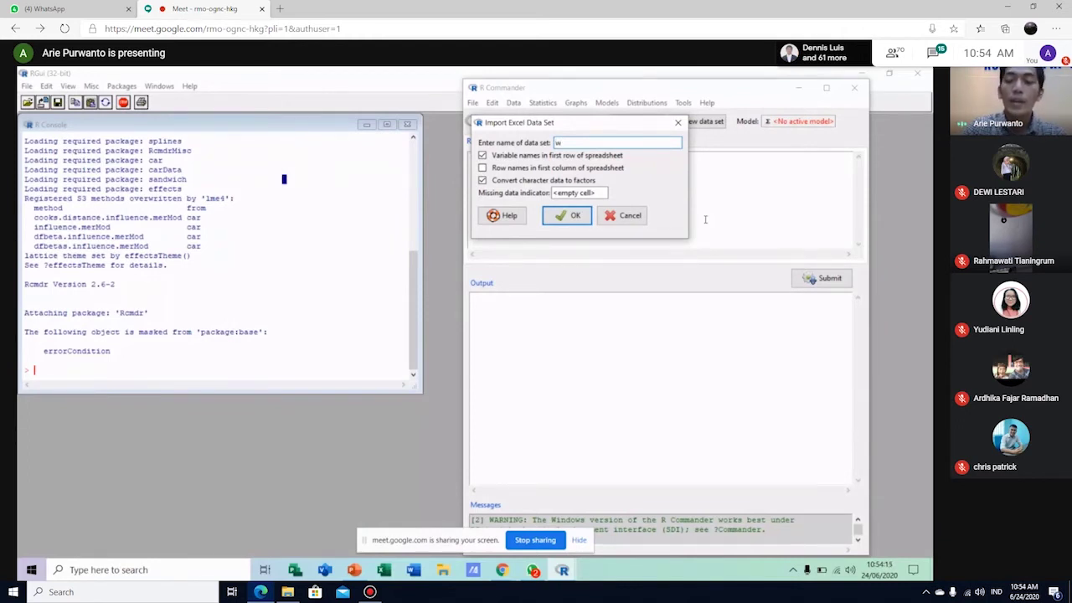
text(wh)
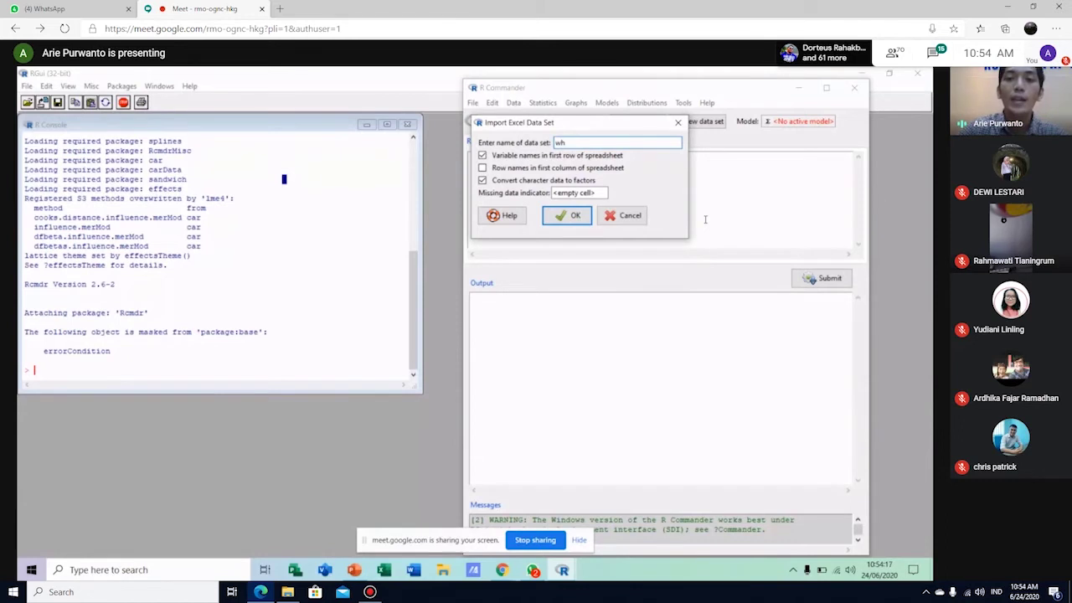
key(BackSpace)
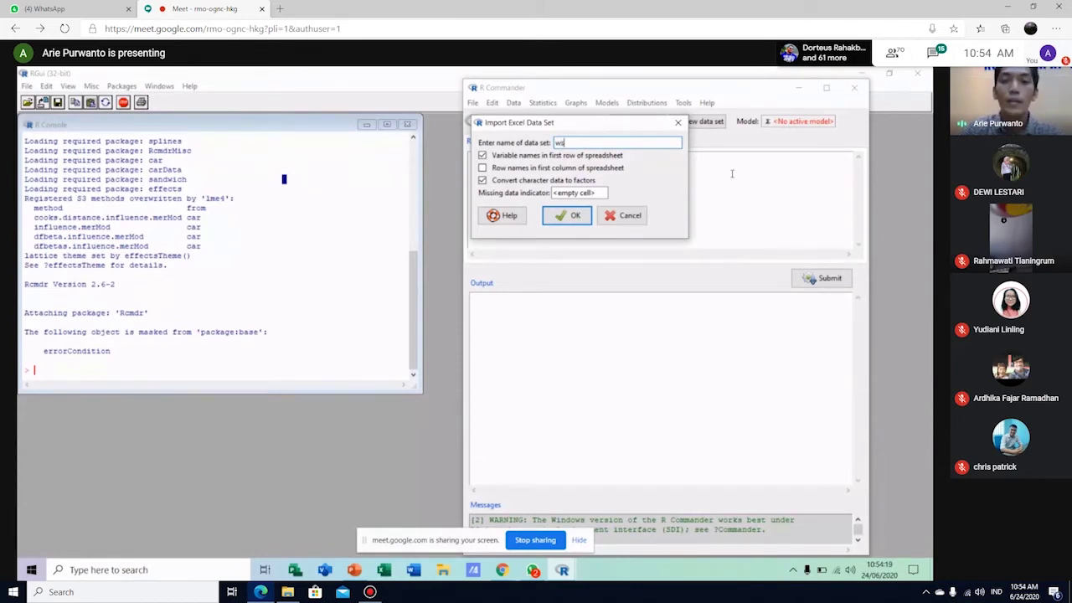
text(s)
click(566, 215)
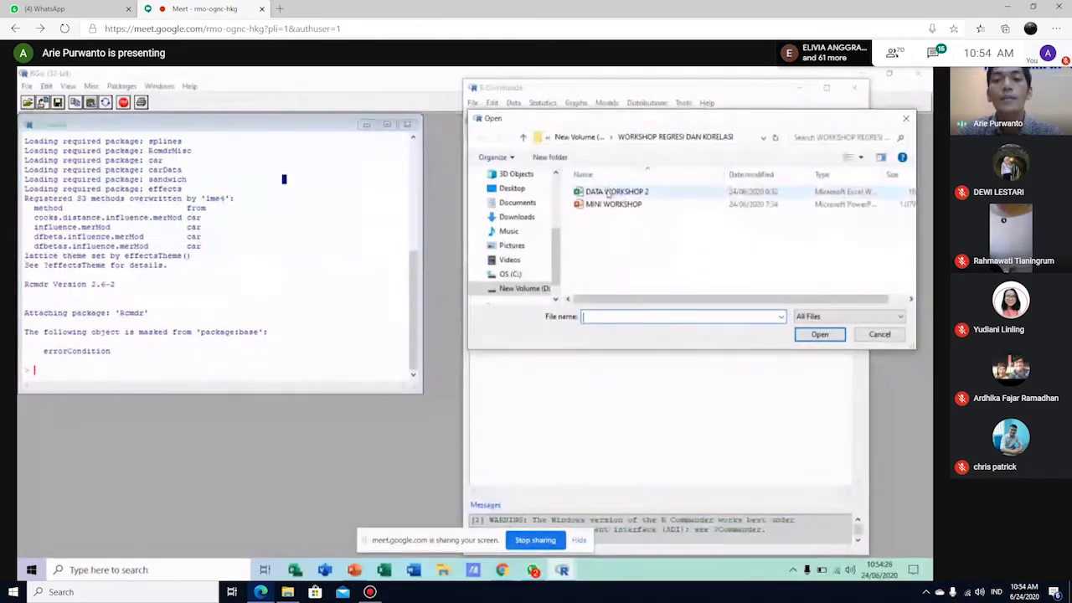
- Import the REGRESI LINIER sheet from the DATA WORKSHOP 2 workbook
click(609, 193)
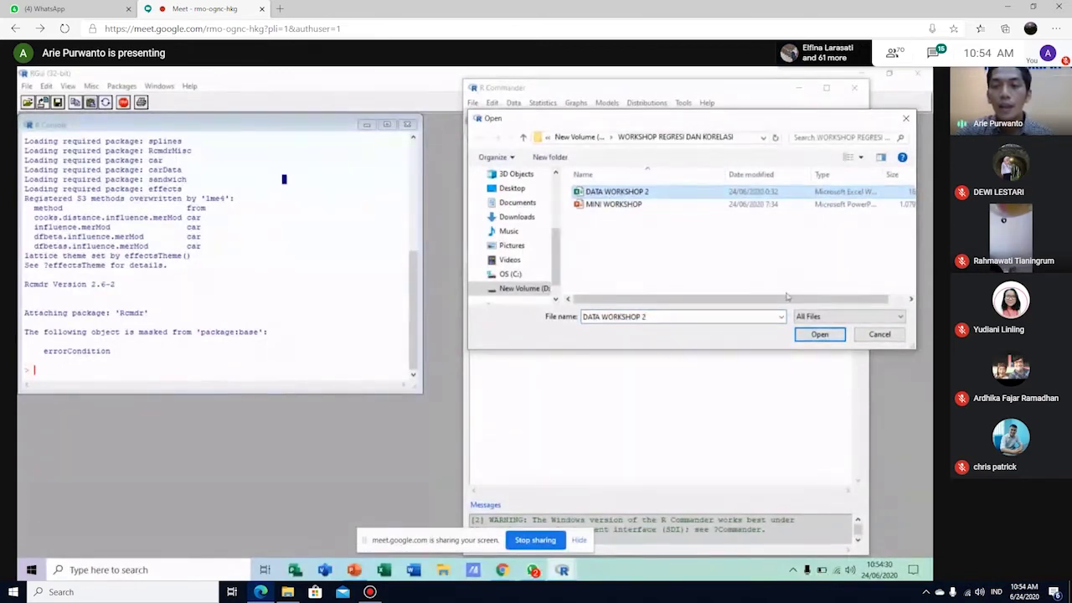
click(816, 334)
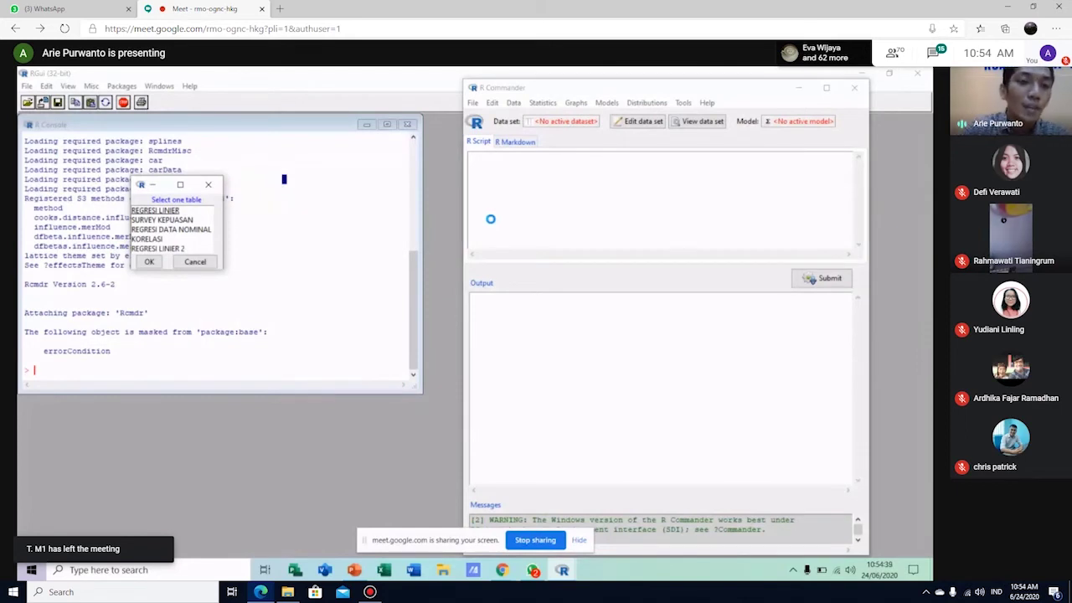
click(172, 213)
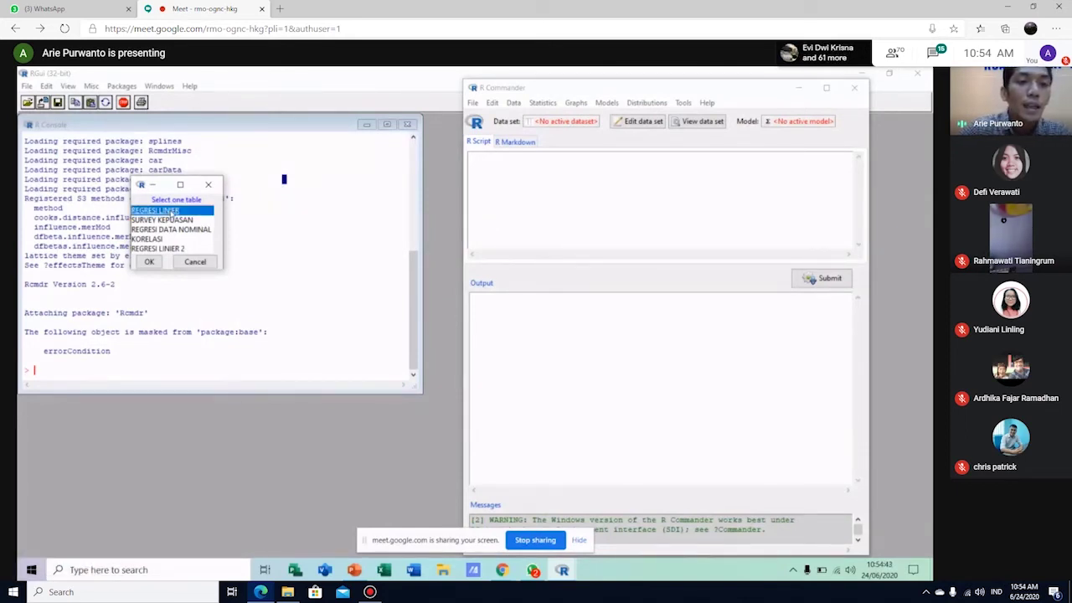
click(151, 262)
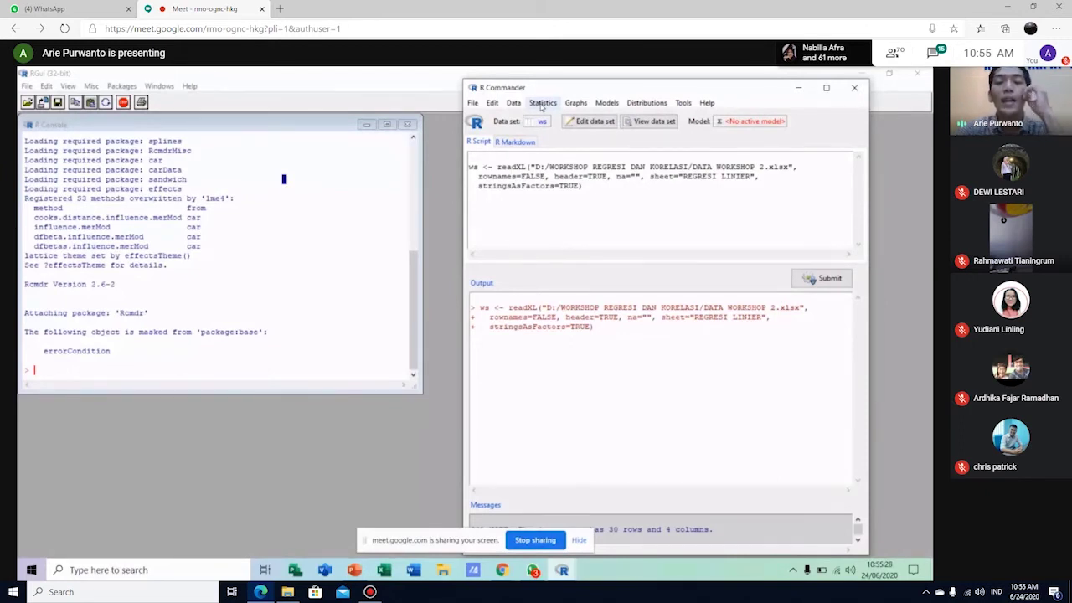
- Produce summary statistics for the active data set ws
click(542, 103)
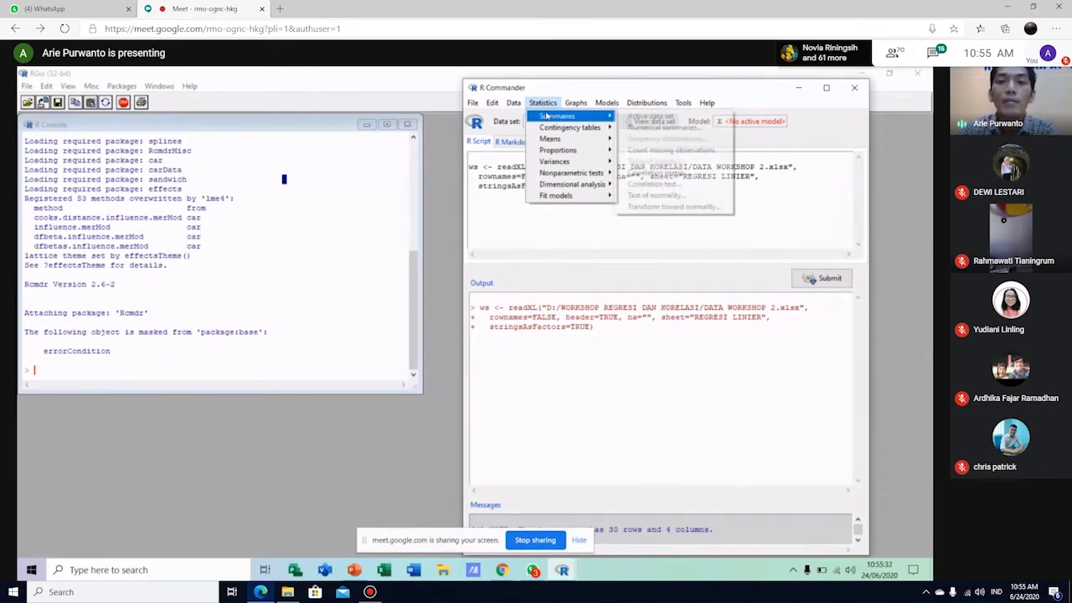
mouse_move(613, 116)
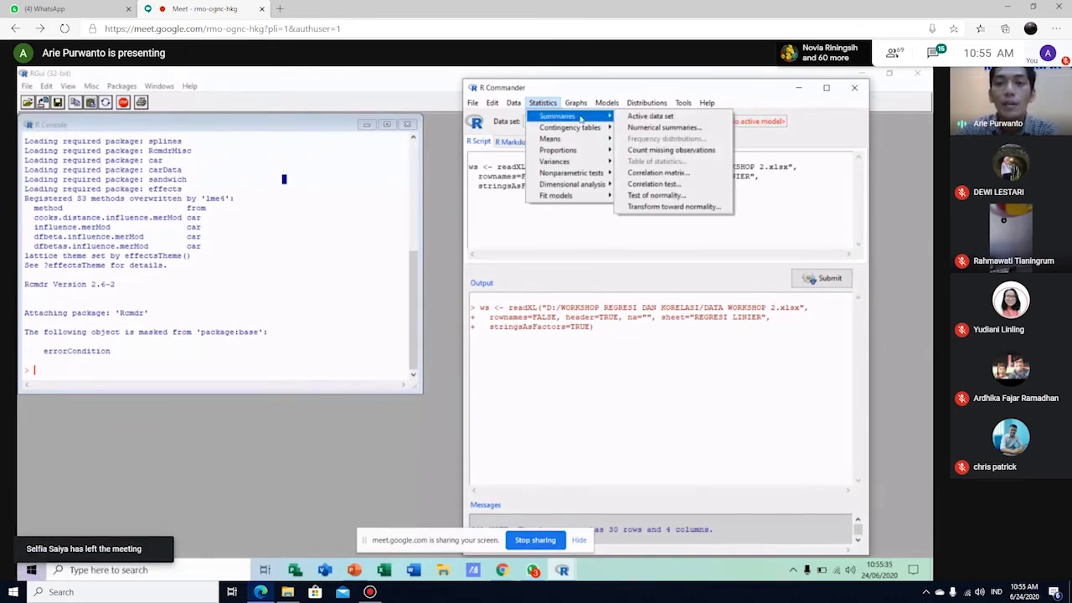
click(631, 118)
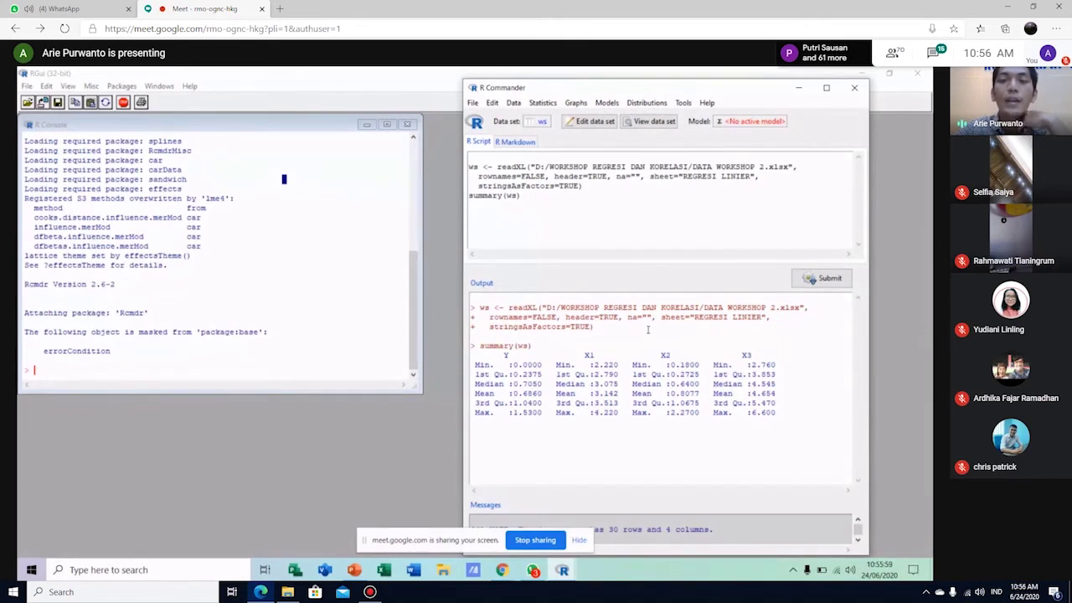
- View the ws data set in its own window over R Commander, and bring R Commander back to the front
click(638, 124)
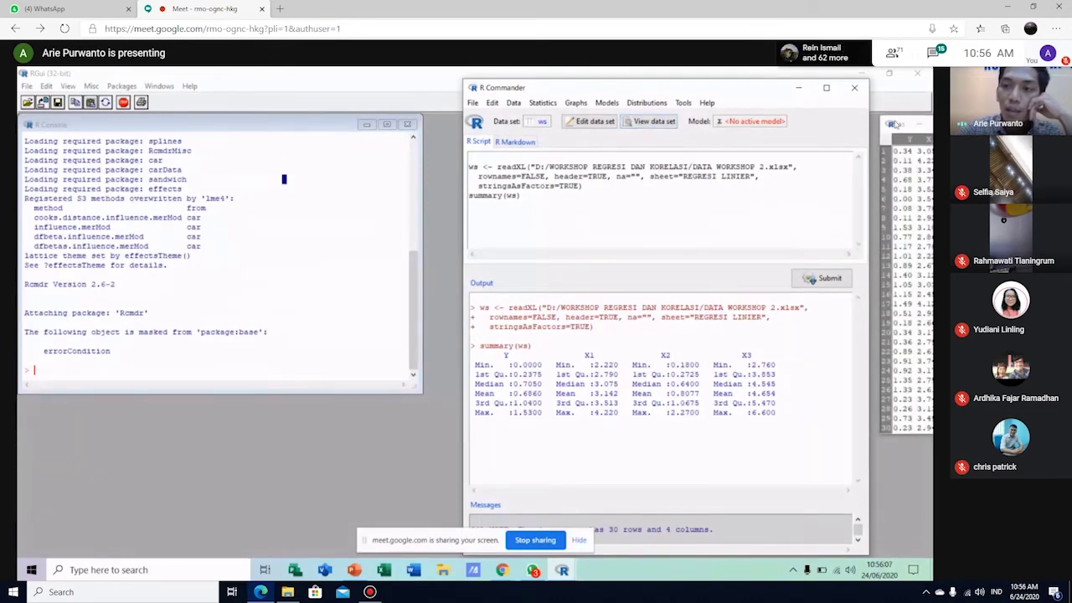
drag(896, 123, 712, 123)
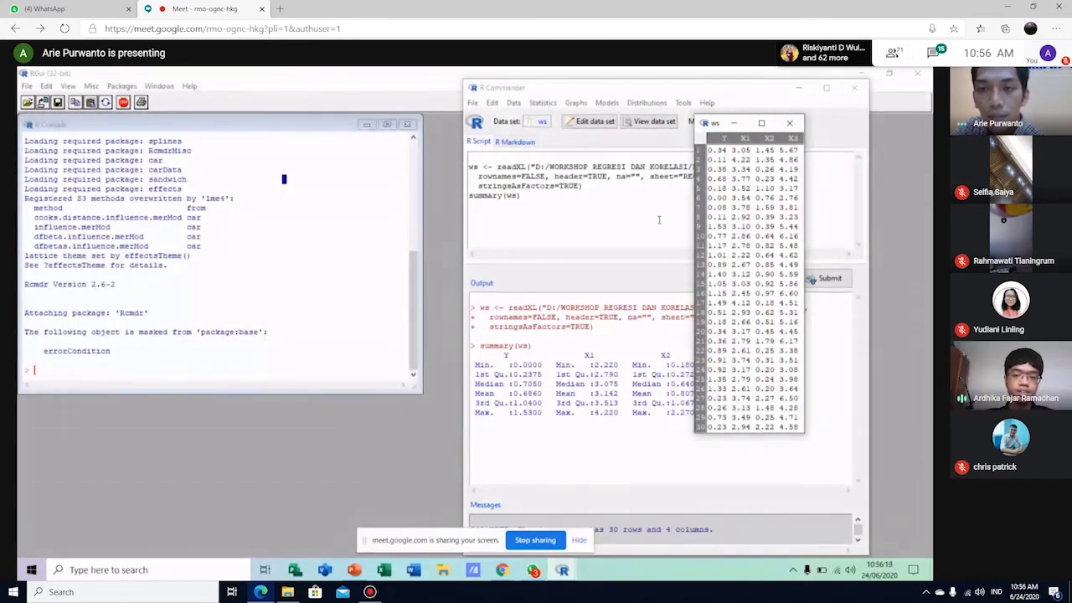
click(335, 210)
mouse_move(563, 572)
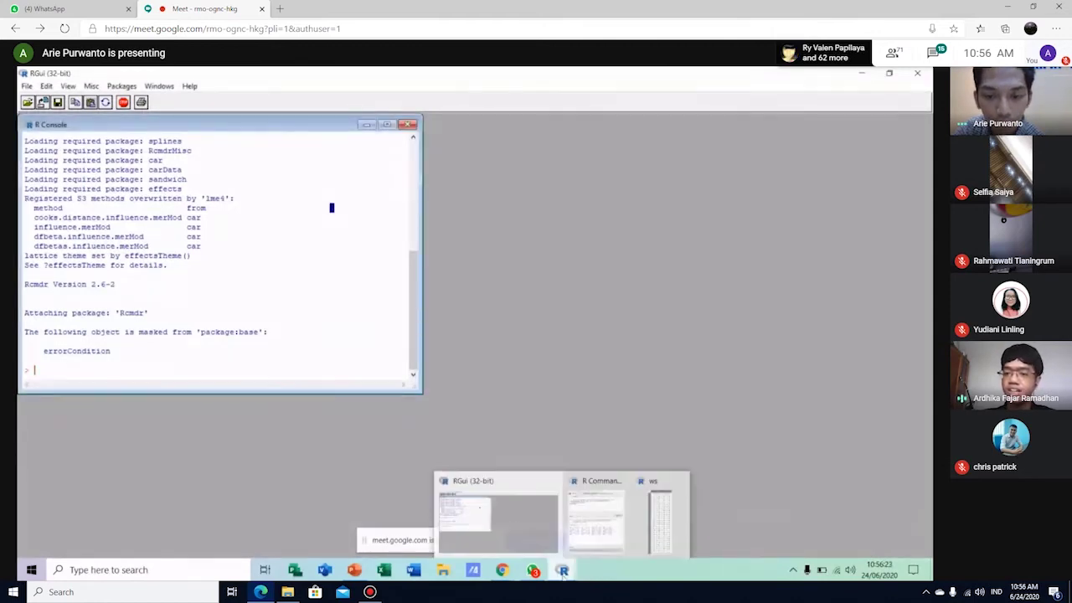
click(611, 517)
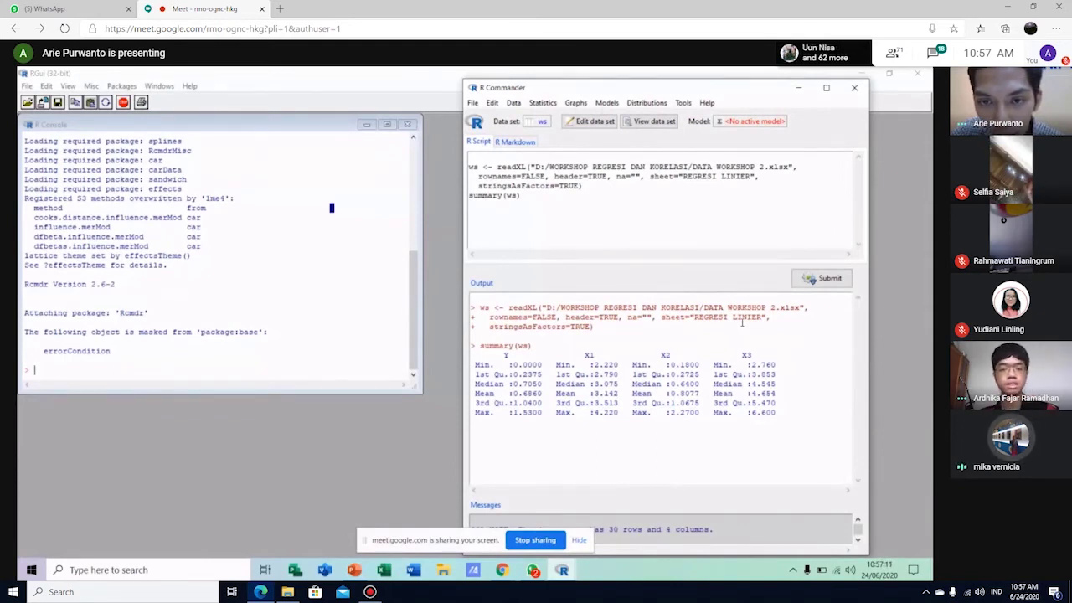
- Move the R Commander window slightly up and reduce its height so the Messages area clears the screen-sharing bar
click(784, 384)
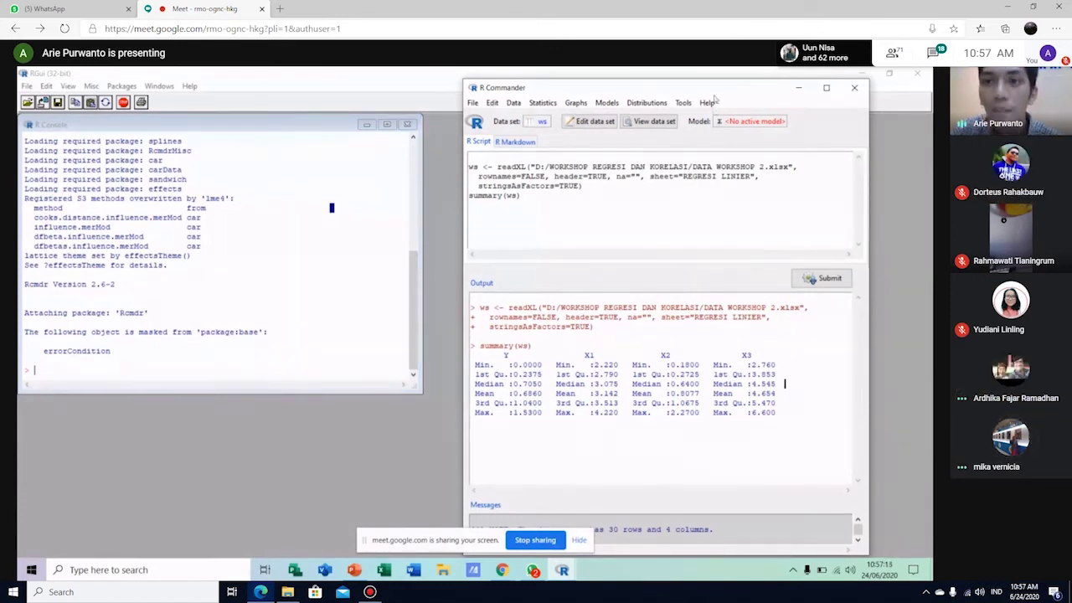
drag(716, 87, 714, 76)
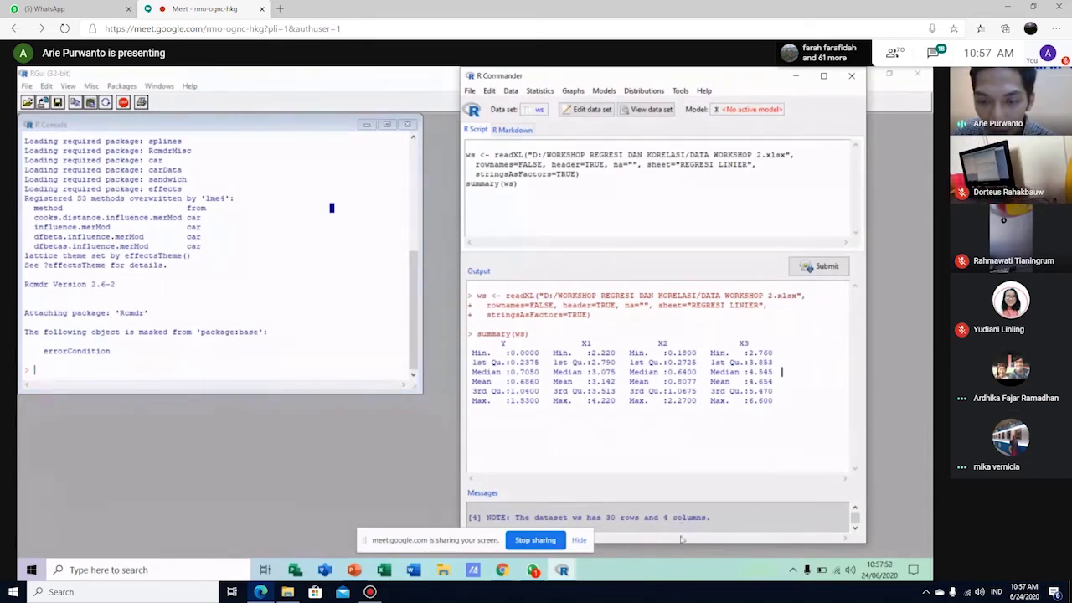
drag(680, 545, 671, 502)
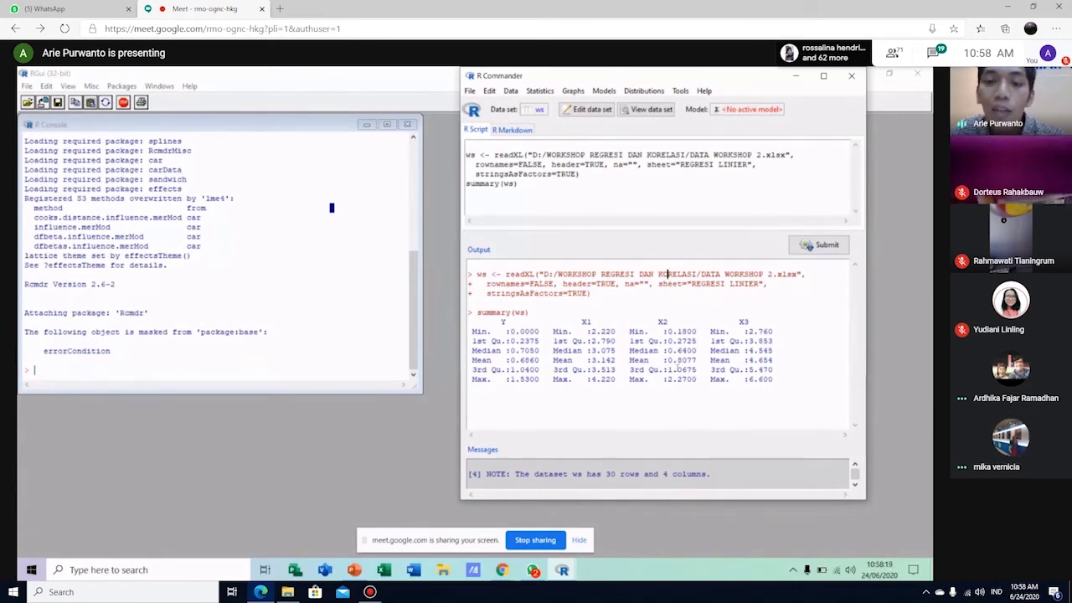
click(679, 92)
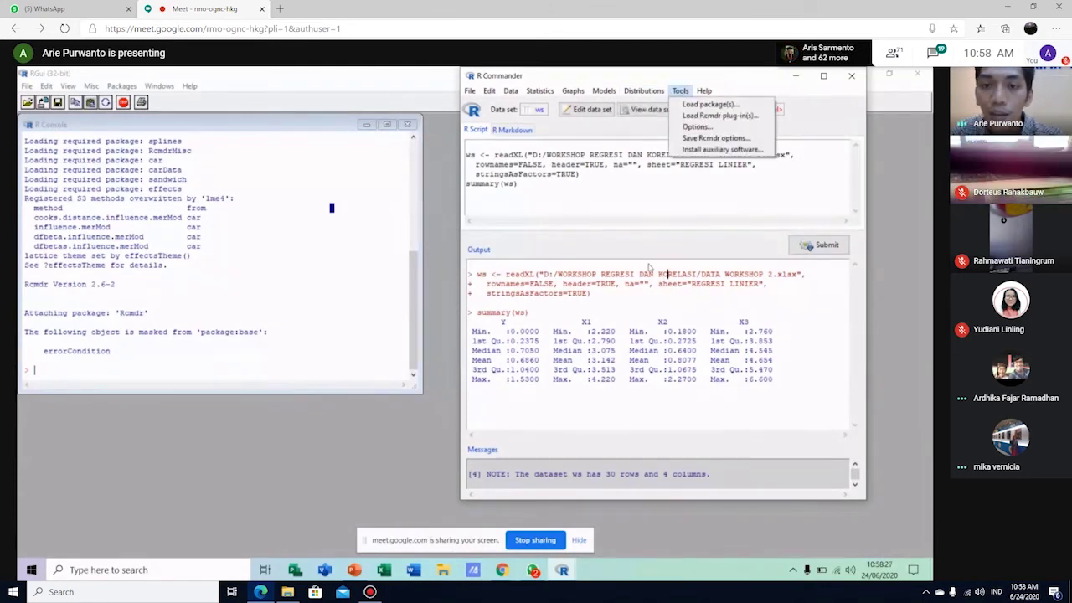
click(649, 266)
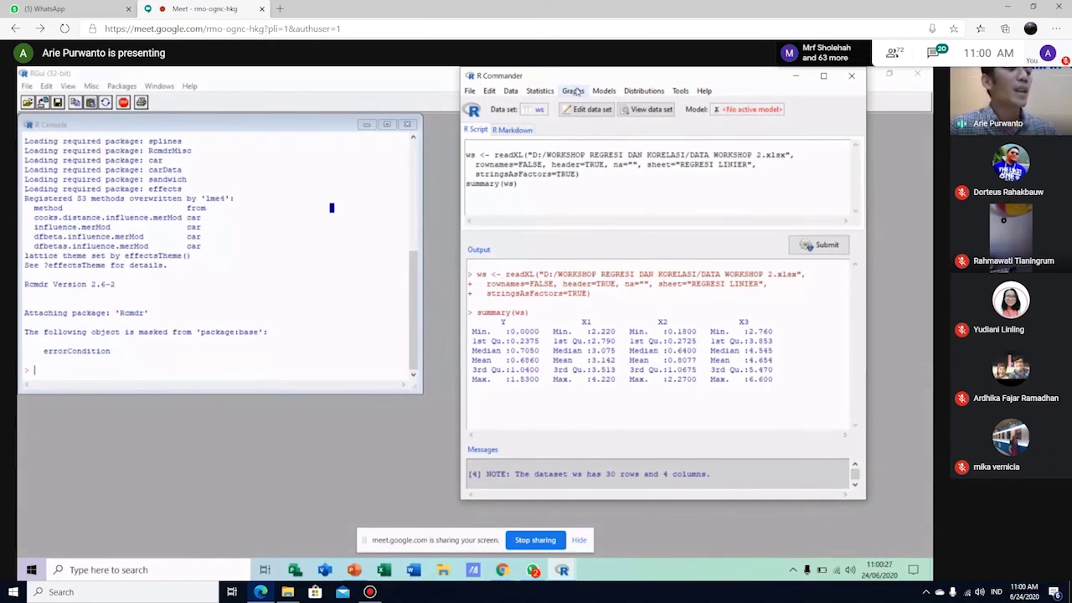
- Create a scatterplot matrix of X1, X2, X3 and Y with density plots on the diagonal and least-squares lines
click(574, 91)
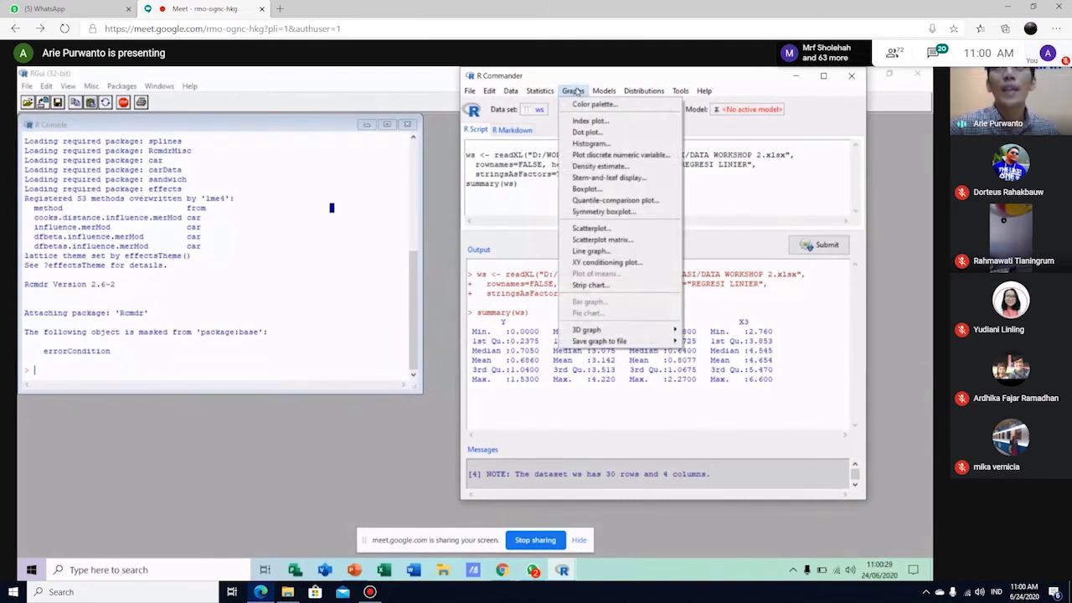
click(623, 241)
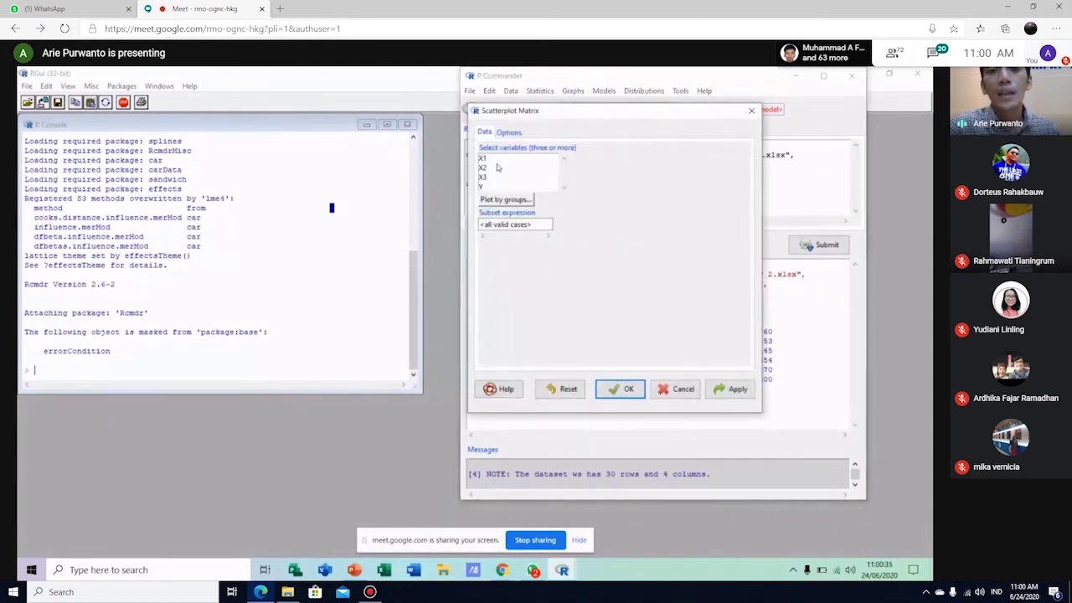
click(483, 159)
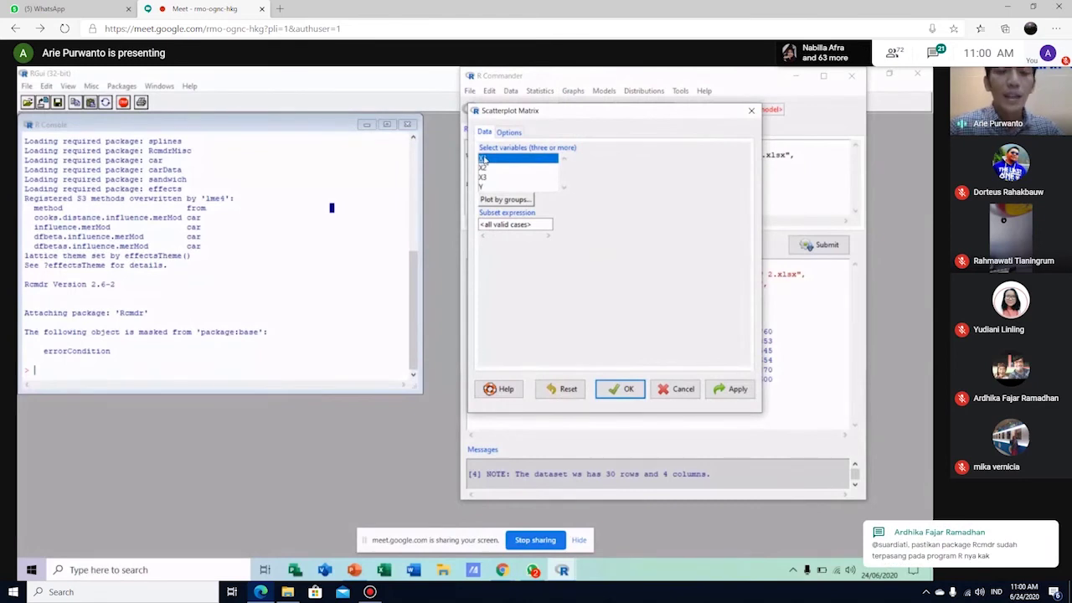
key(ctrl+a)
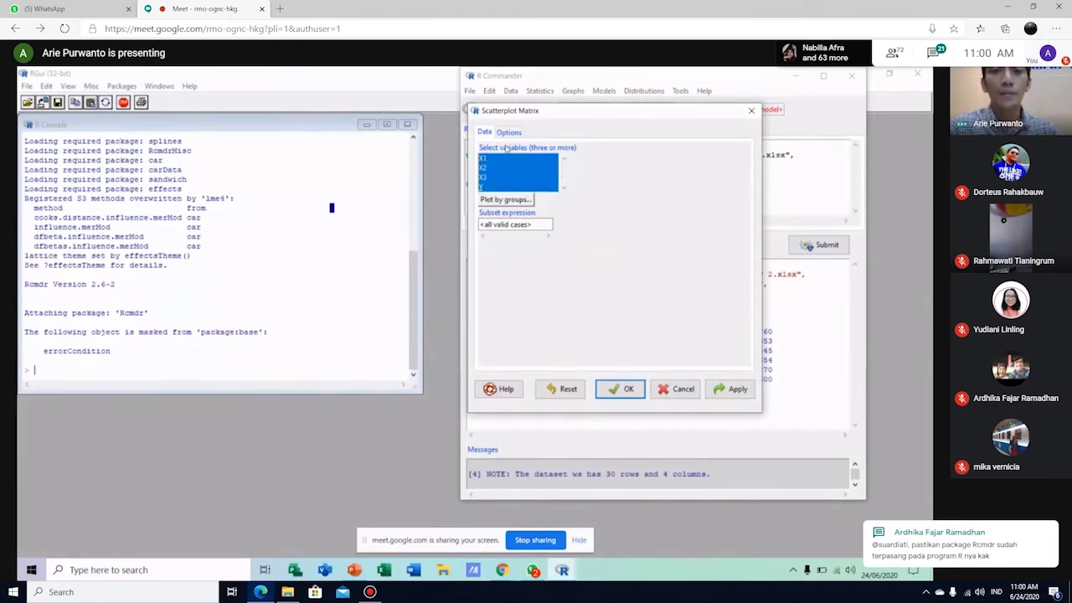
click(508, 133)
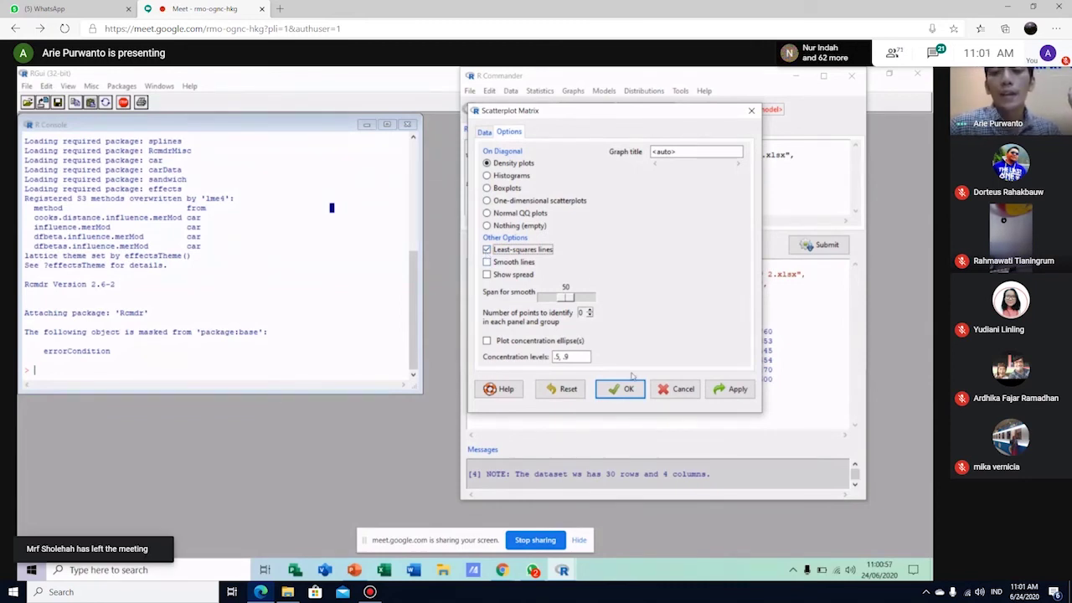
click(627, 388)
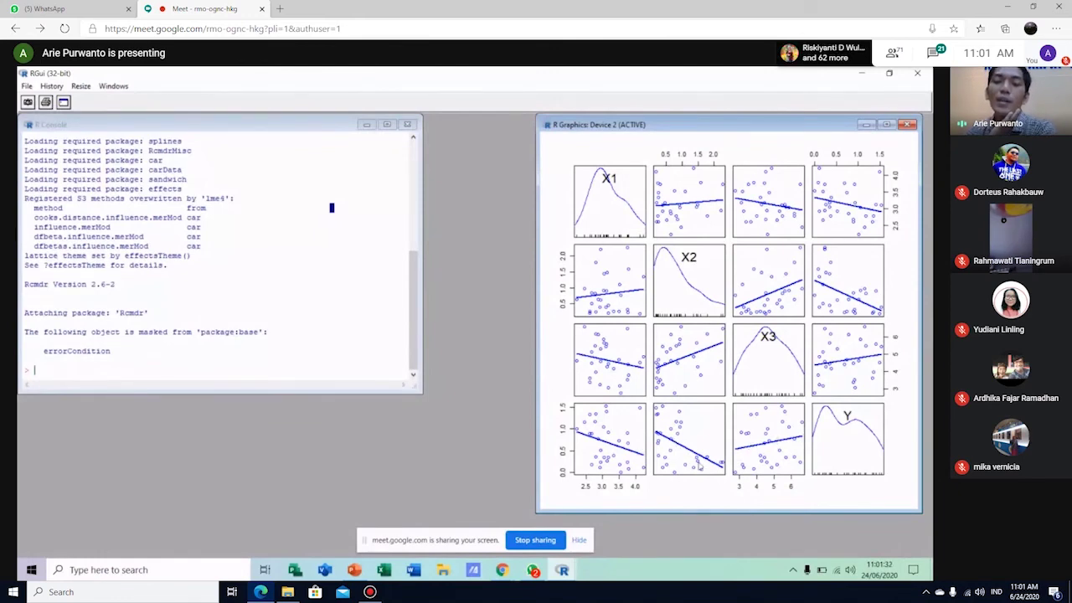
- Redraw the scatterplot matrix with smooth lines instead of least-squares lines, and move R Commander clear of the graph
mouse_move(562, 569)
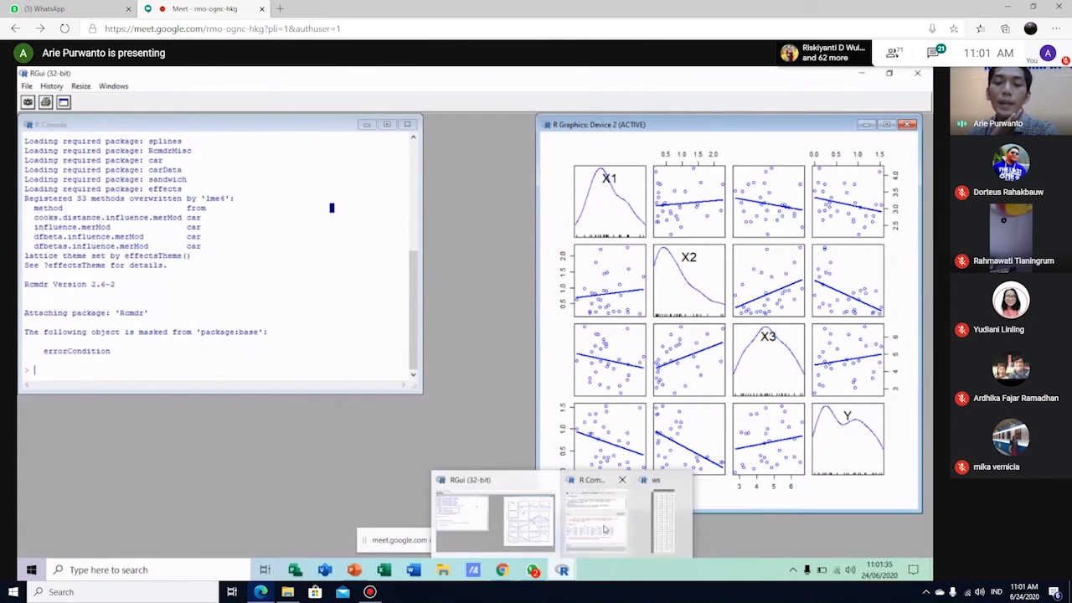
click(605, 523)
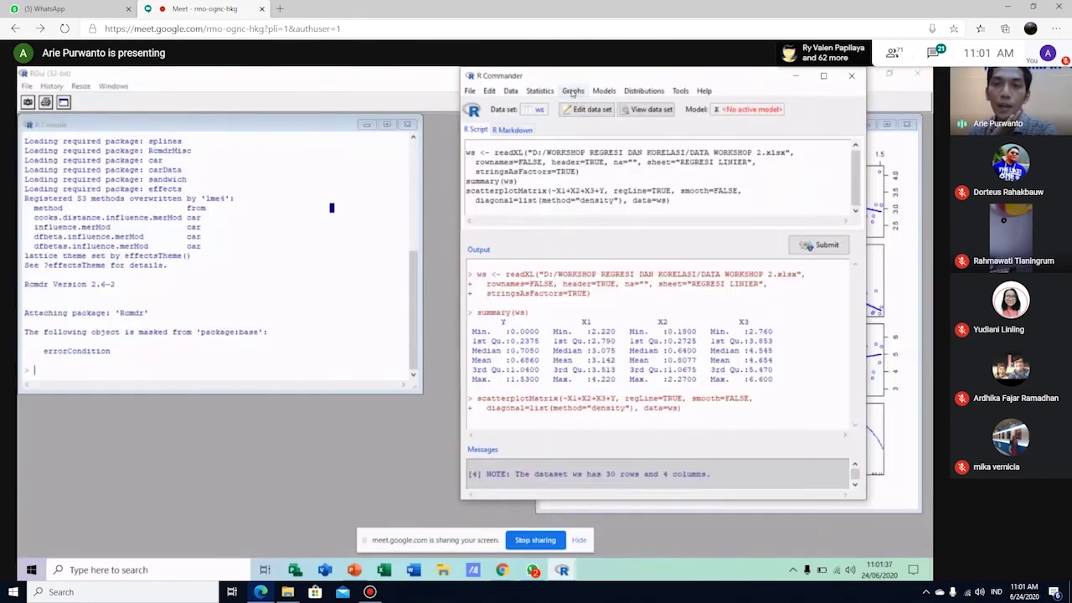
click(572, 92)
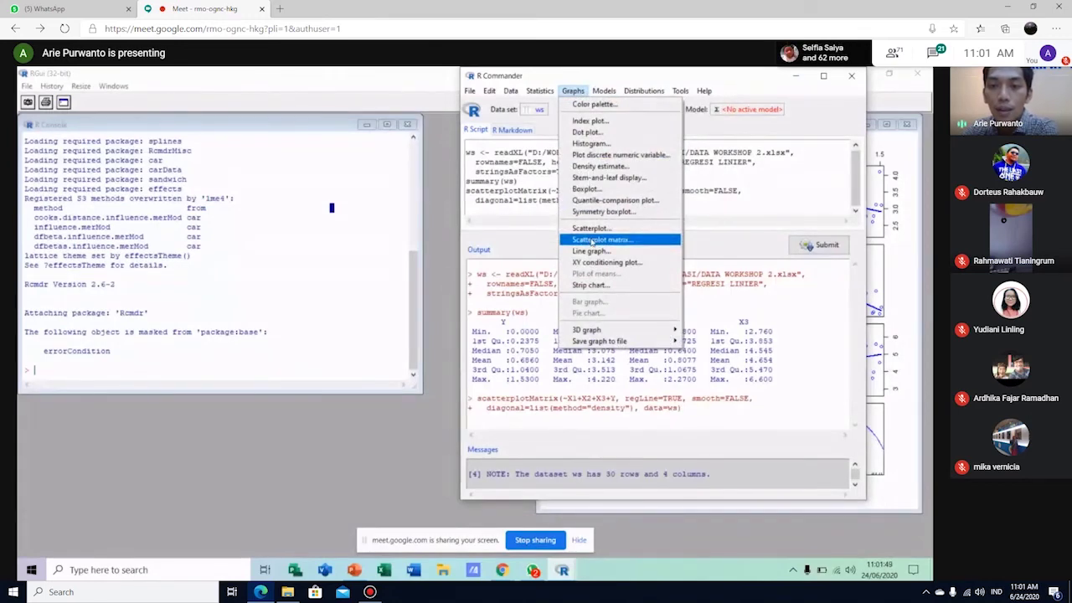
click(592, 240)
click(510, 132)
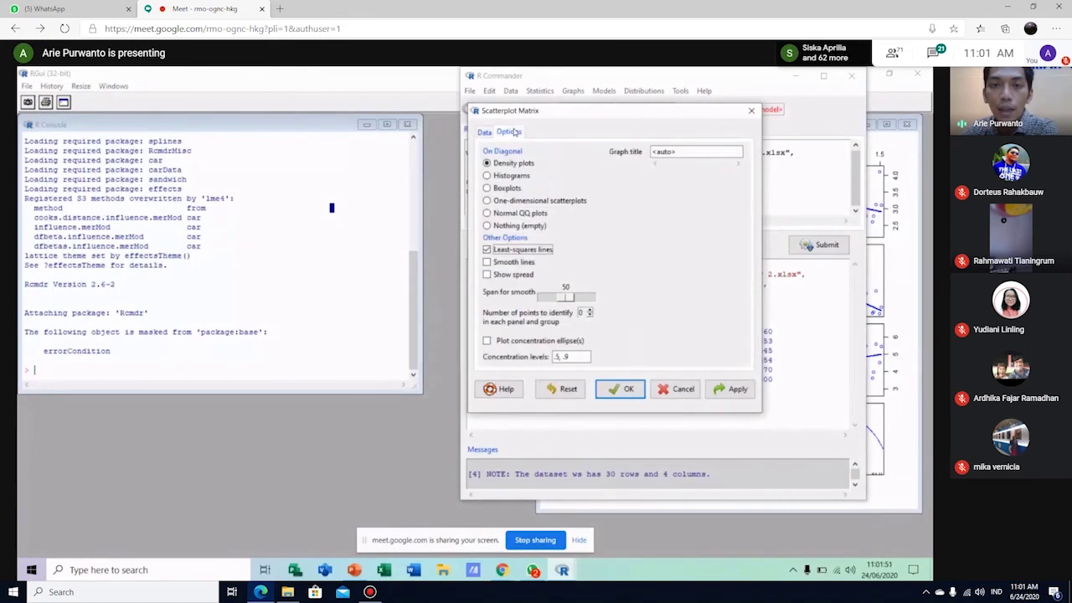
click(488, 262)
click(486, 250)
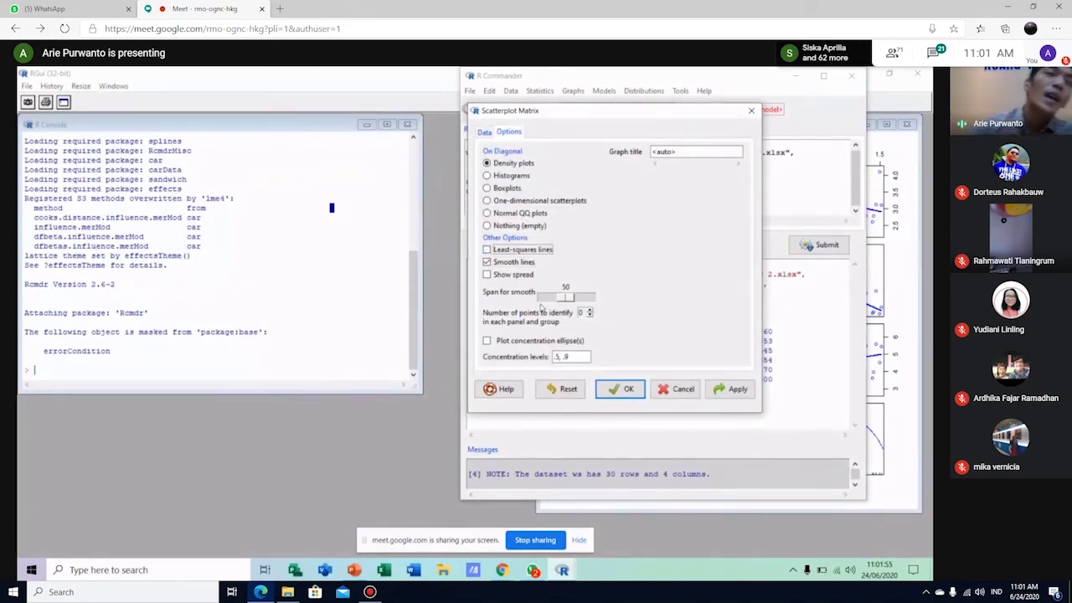
click(621, 390)
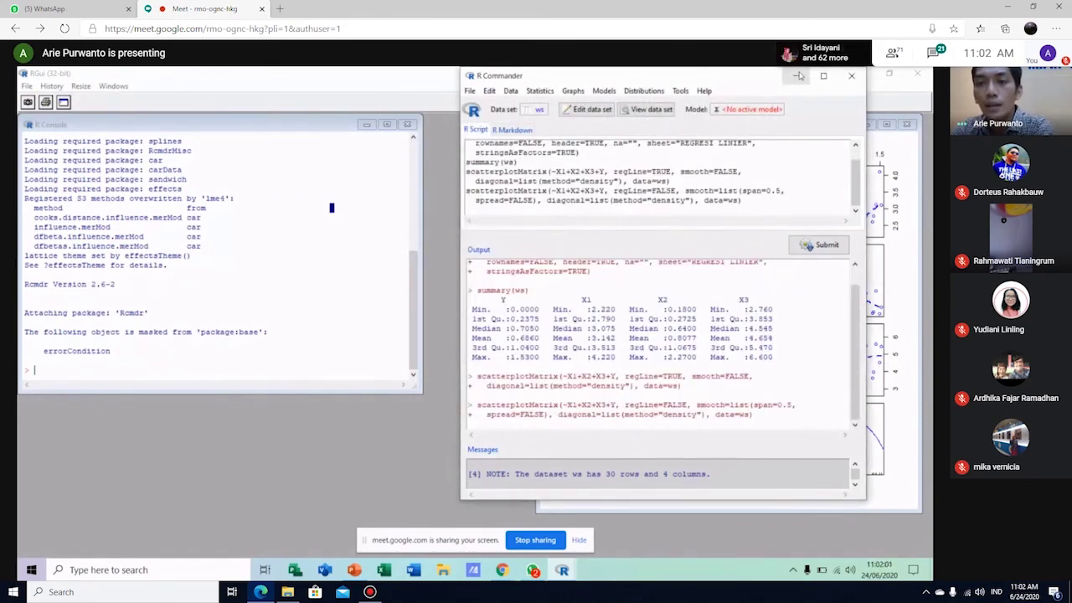
drag(730, 79, 362, 89)
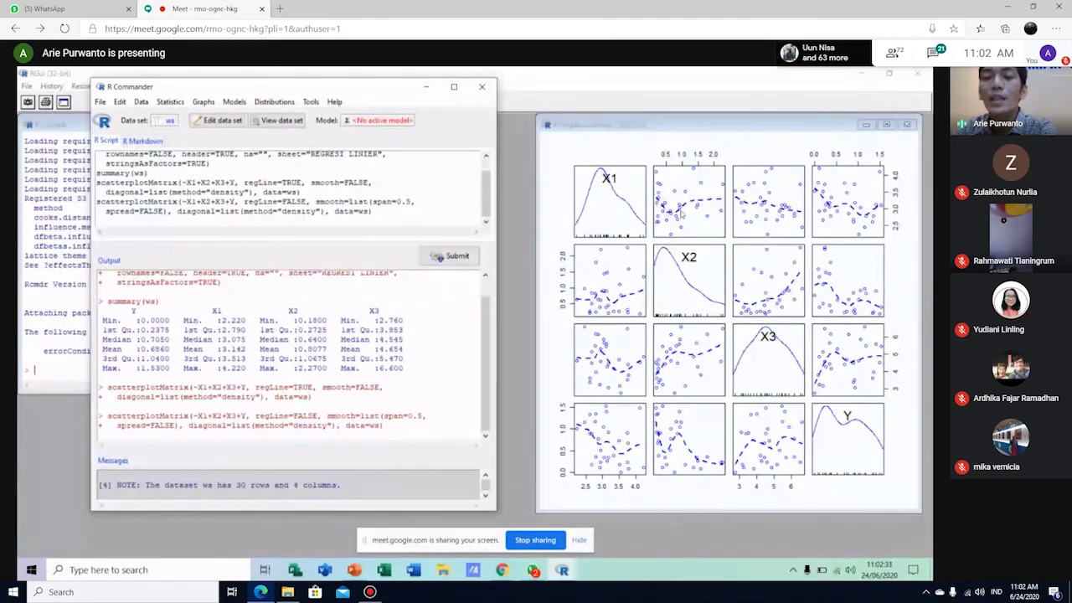
- Redraw the scatterplot matrix of all four variables with the span for smooth set to 100
click(234, 101)
mouse_move(204, 102)
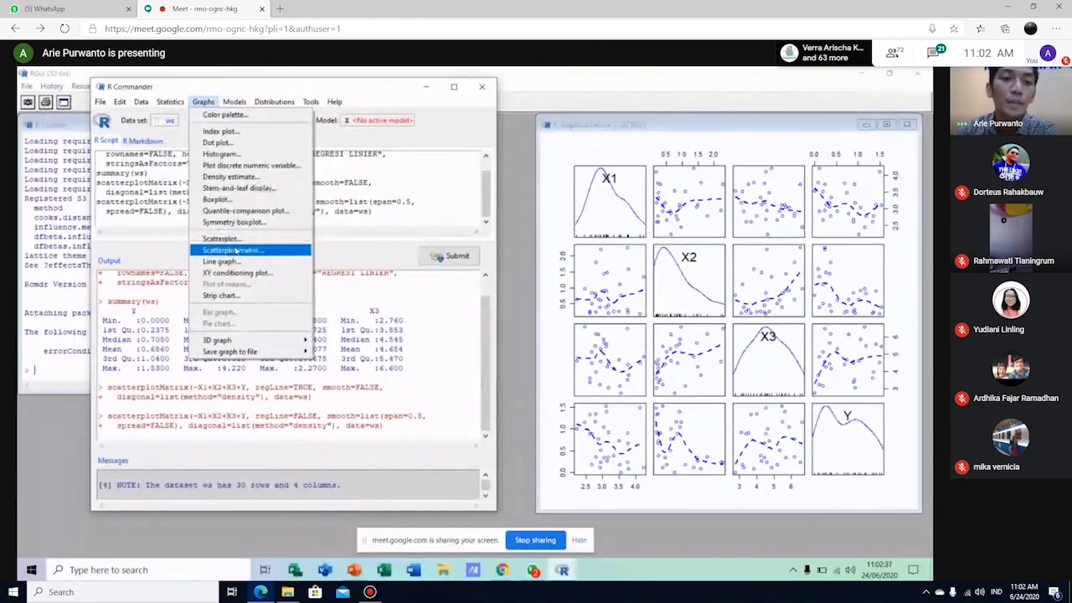
click(237, 251)
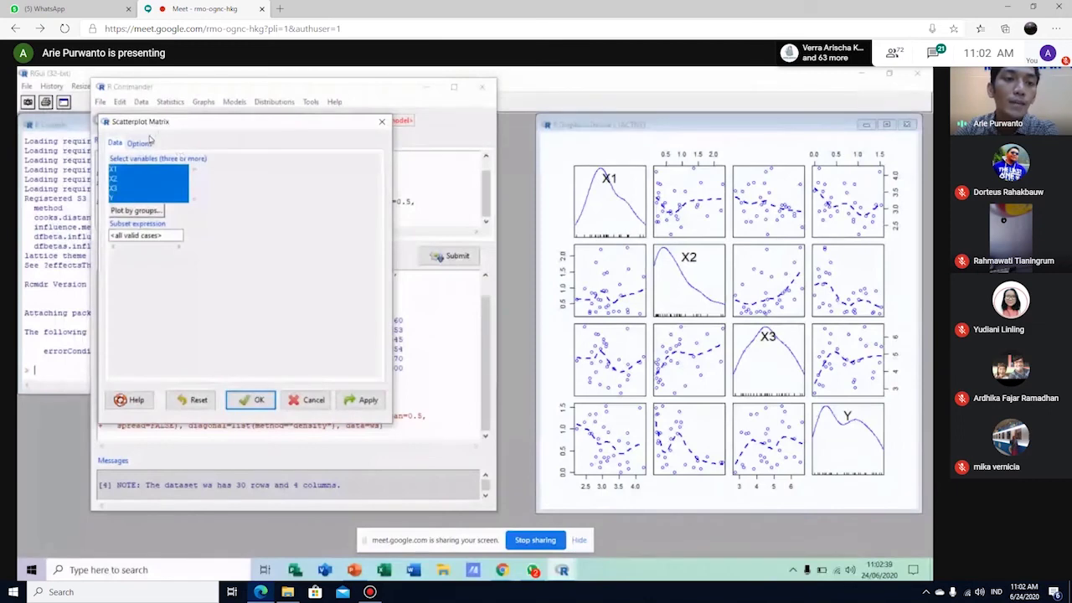
click(148, 144)
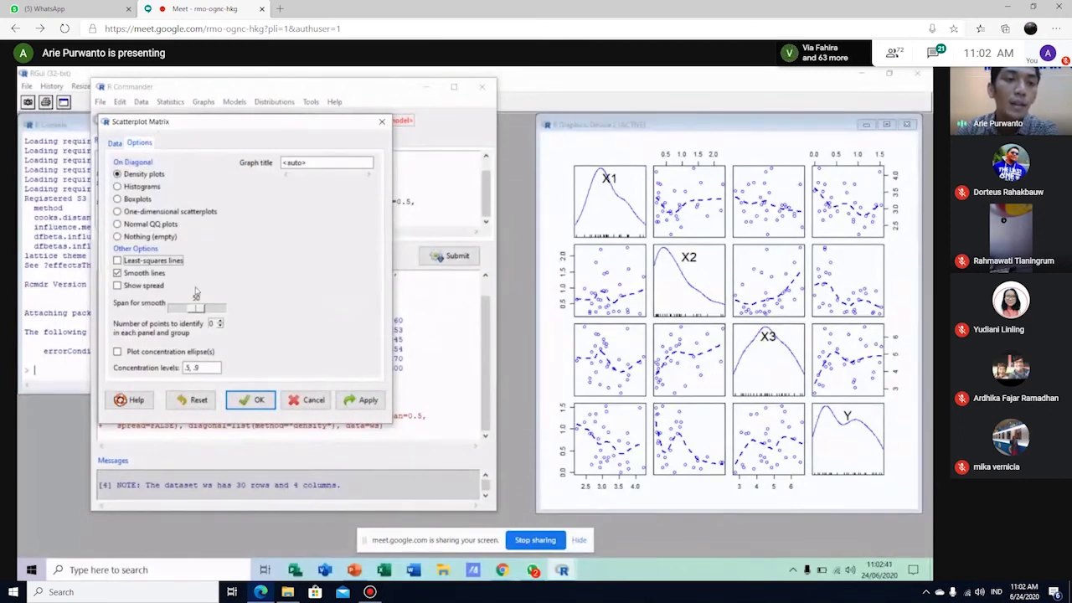
drag(198, 309, 219, 311)
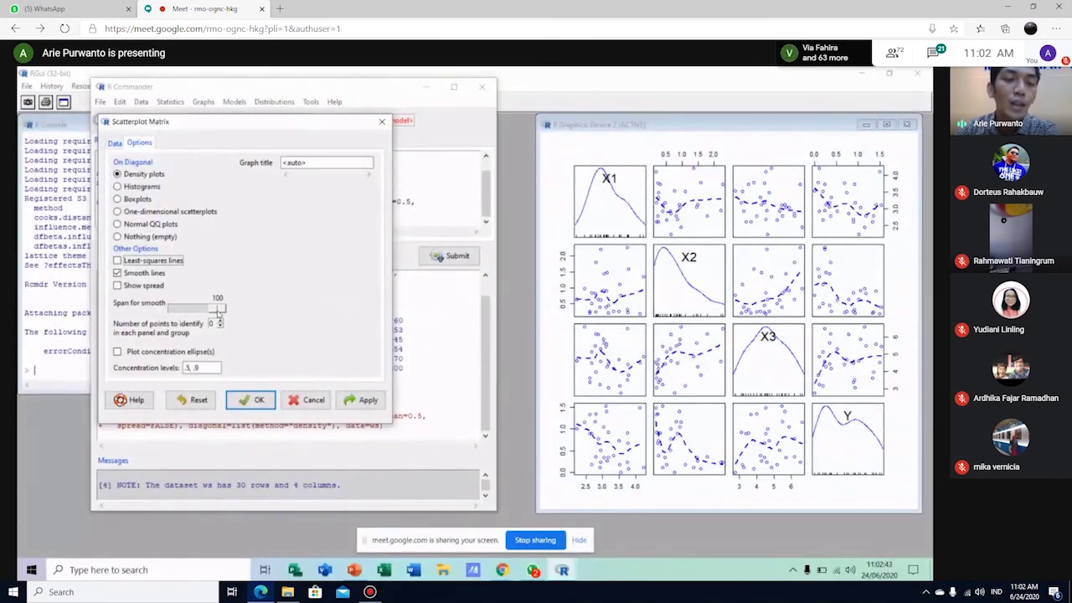
click(258, 400)
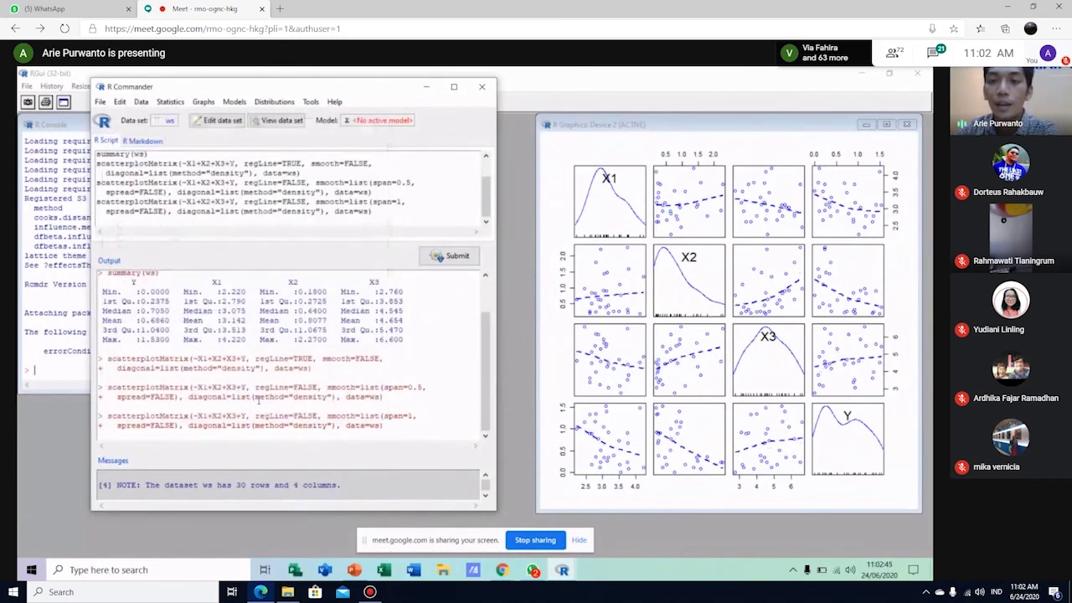